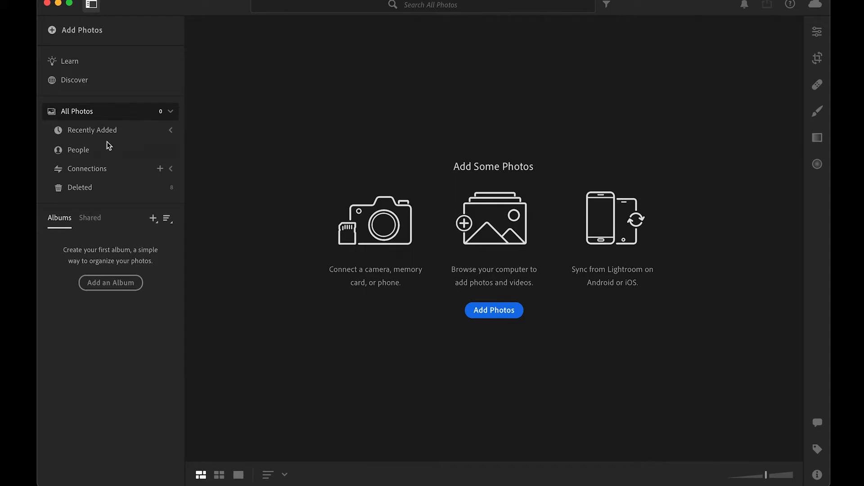
Import PXL_20210616_233921289.jpg from the Desktop into the library and open it in the single-photo view
{"action": "left_click", "coordinate": [100, 32]}
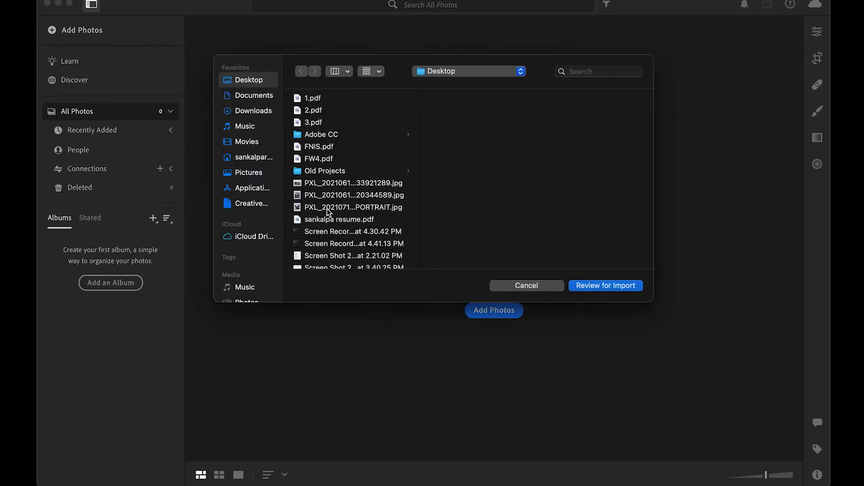
{"action": "left_click", "coordinate": [320, 181]}
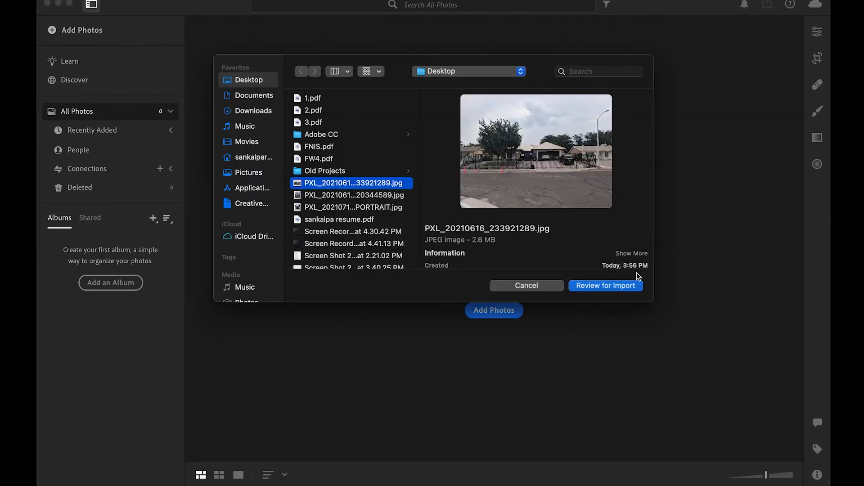
{"action": "left_click", "coordinate": [602, 286]}
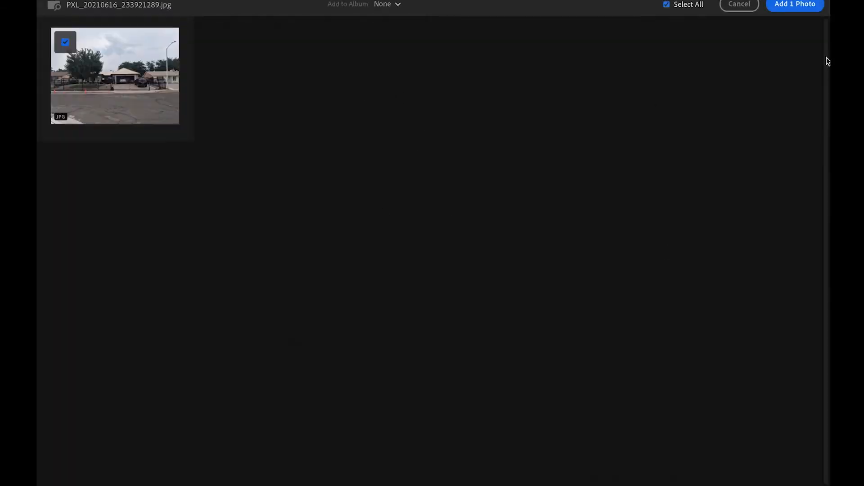
{"action": "left_click", "coordinate": [788, 7]}
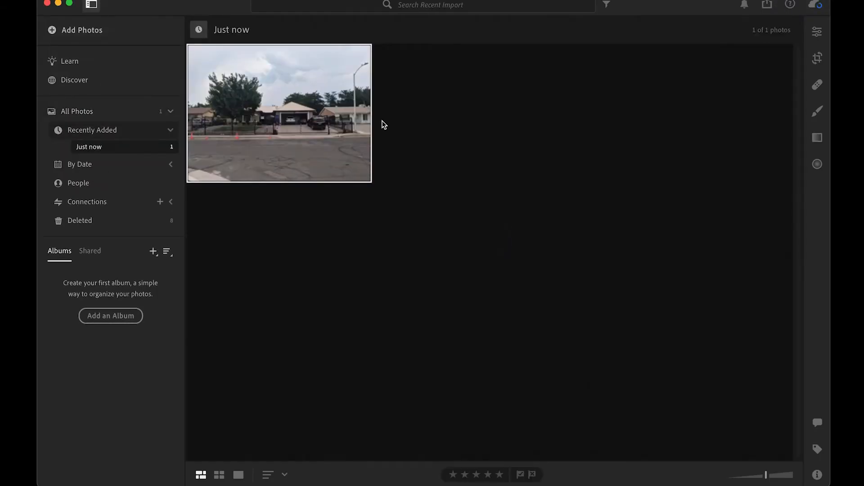
{"action": "double_click", "coordinate": [342, 128]}
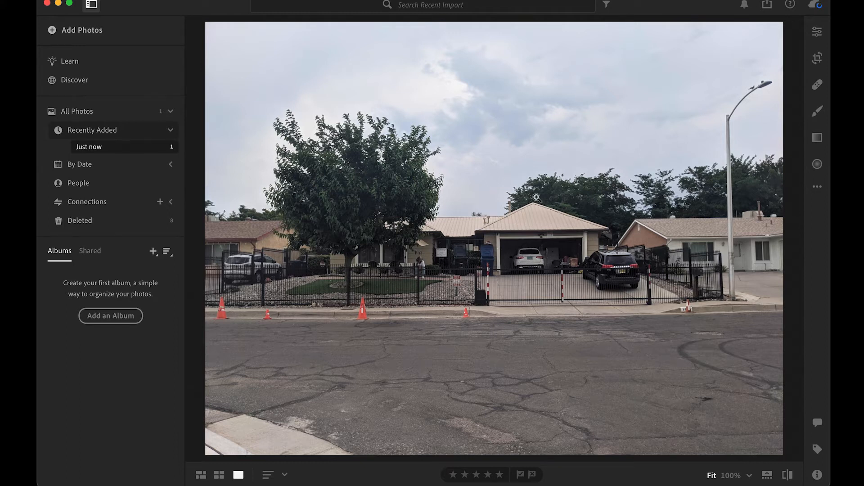
Open the Discover section and filter the New community photos to the Landscape category
{"action": "mouse_move", "coordinate": [450, 2]}
{"action": "left_click", "coordinate": [77, 79]}
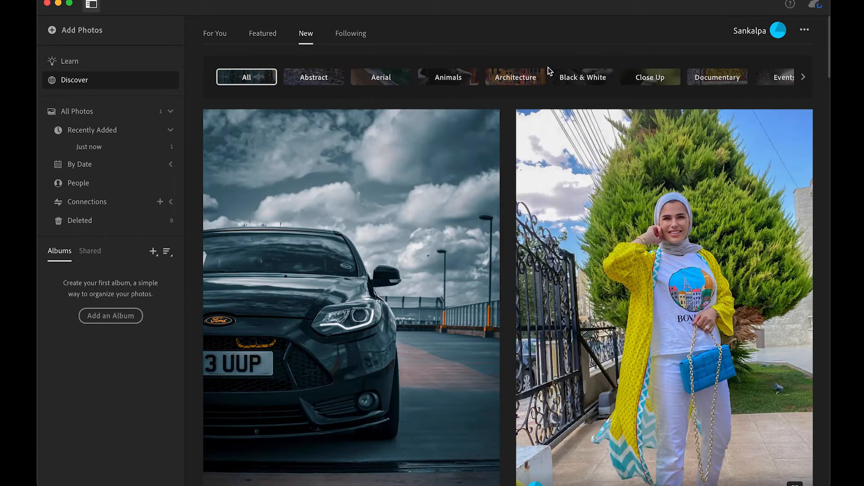
{"action": "scroll", "coordinate": [516, 76], "scroll_direction": "right", "scroll_amount": 5}
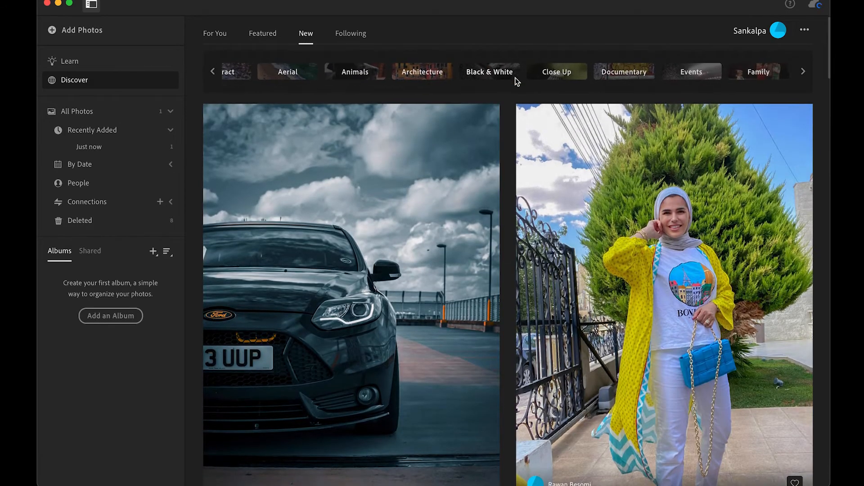
{"action": "scroll", "coordinate": [515, 78], "scroll_direction": "right", "scroll_amount": 8}
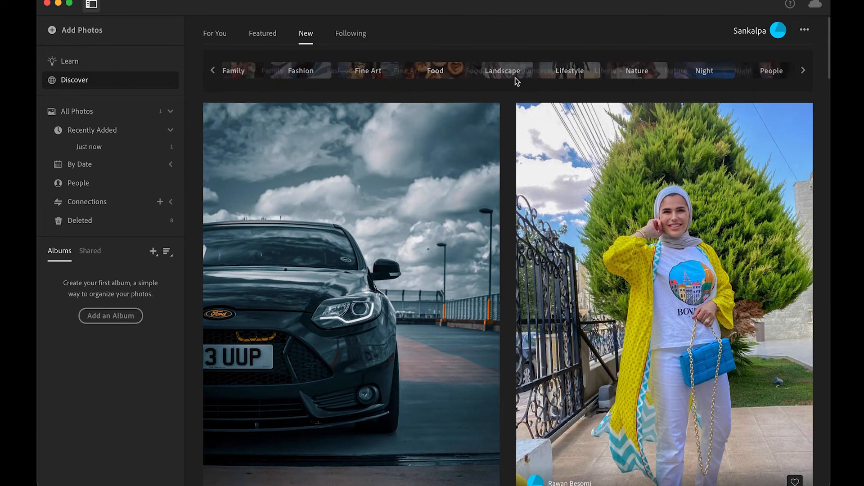
{"action": "scroll", "coordinate": [515, 78], "scroll_direction": "right", "scroll_amount": 5}
{"action": "scroll", "coordinate": [378, 80], "scroll_direction": "down", "scroll_amount": 1}
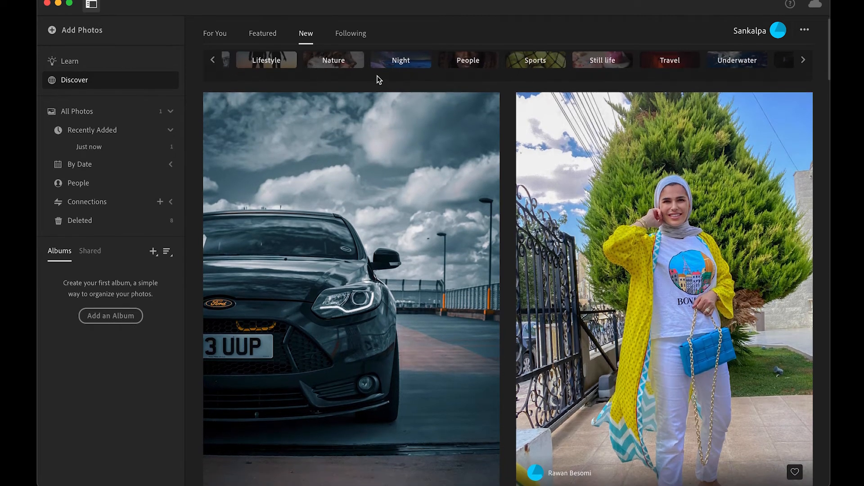
{"action": "scroll", "coordinate": [379, 80], "scroll_direction": "down", "scroll_amount": 1}
{"action": "scroll", "coordinate": [338, 89], "scroll_direction": "up", "scroll_amount": 2}
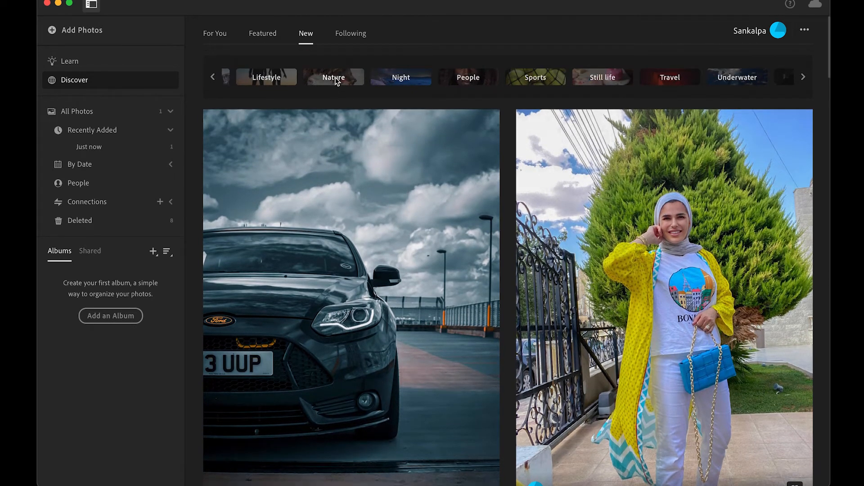
{"action": "scroll", "coordinate": [335, 83], "scroll_direction": "left", "scroll_amount": 4}
{"action": "left_click", "coordinate": [441, 76]}
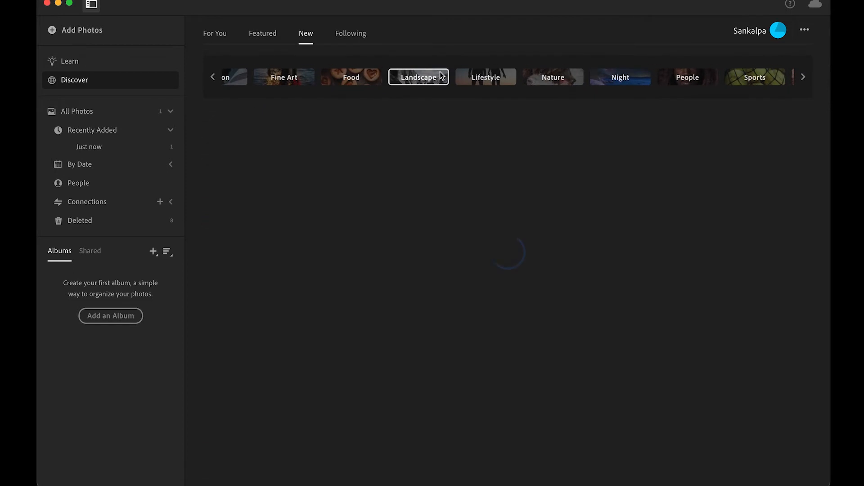
Find the photo of the old wooden house beside a tree in the Landscape feed and start saving its edits as a preset
{"action": "scroll", "coordinate": [610, 261], "scroll_direction": "down", "scroll_amount": 5}
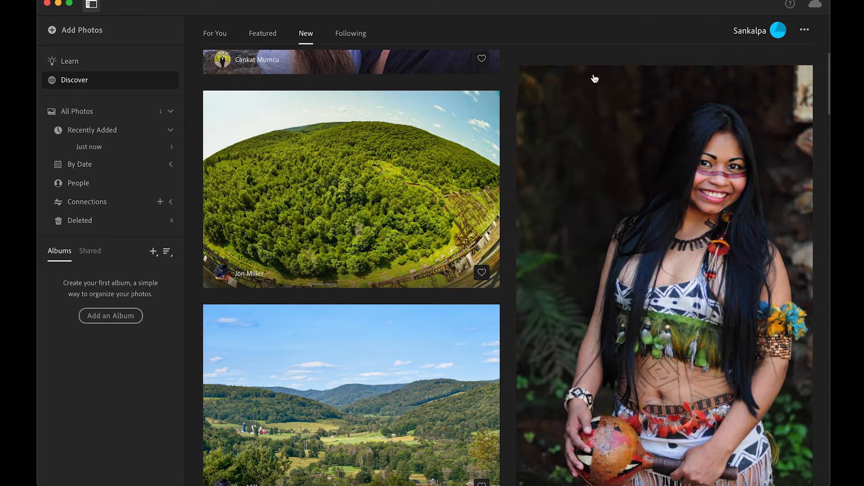
{"action": "scroll", "coordinate": [551, 134], "scroll_direction": "down", "scroll_amount": 2}
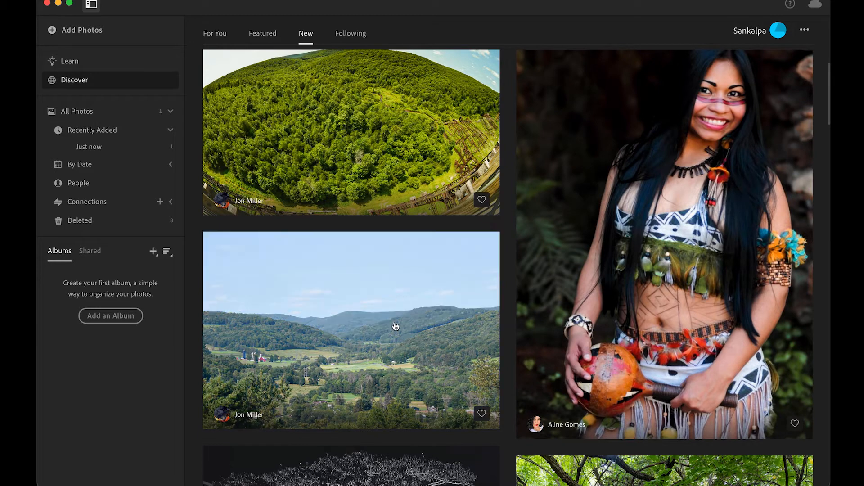
{"action": "scroll", "coordinate": [395, 325], "scroll_direction": "down", "scroll_amount": 4}
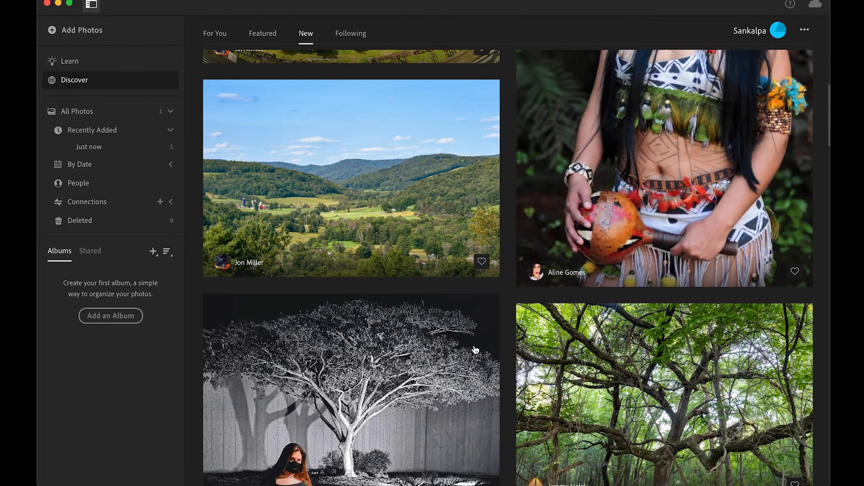
{"action": "scroll", "coordinate": [429, 379], "scroll_direction": "down", "scroll_amount": 10}
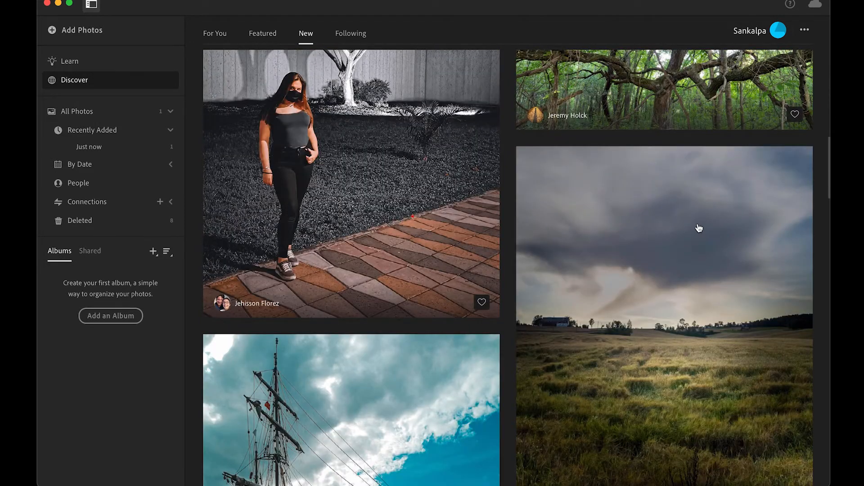
{"action": "scroll", "coordinate": [699, 226], "scroll_direction": "down", "scroll_amount": 4}
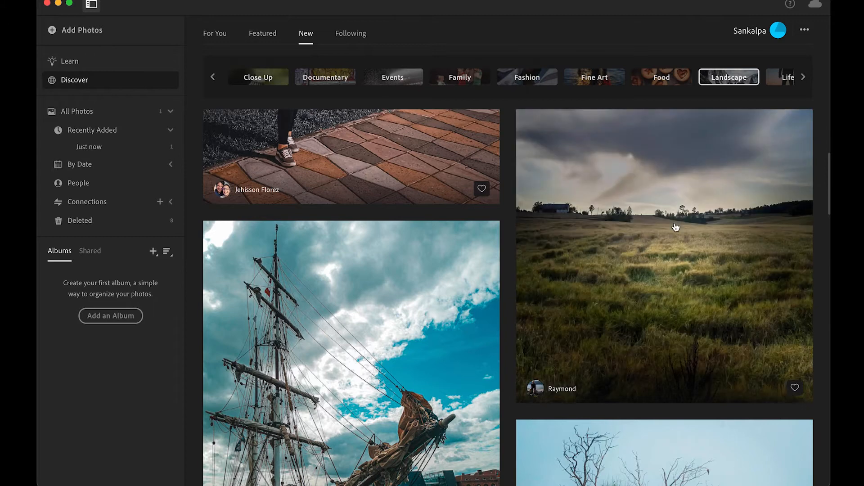
{"action": "scroll", "coordinate": [507, 292], "scroll_direction": "down", "scroll_amount": 5}
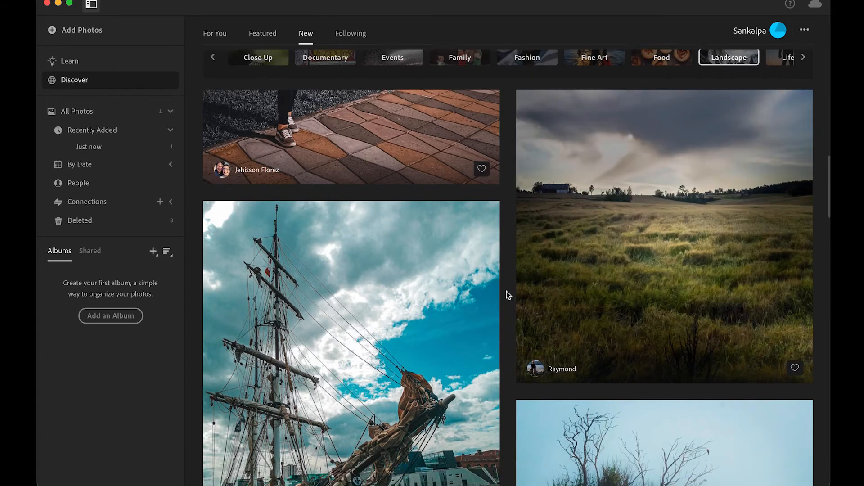
{"action": "scroll", "coordinate": [506, 295], "scroll_direction": "down", "scroll_amount": 10}
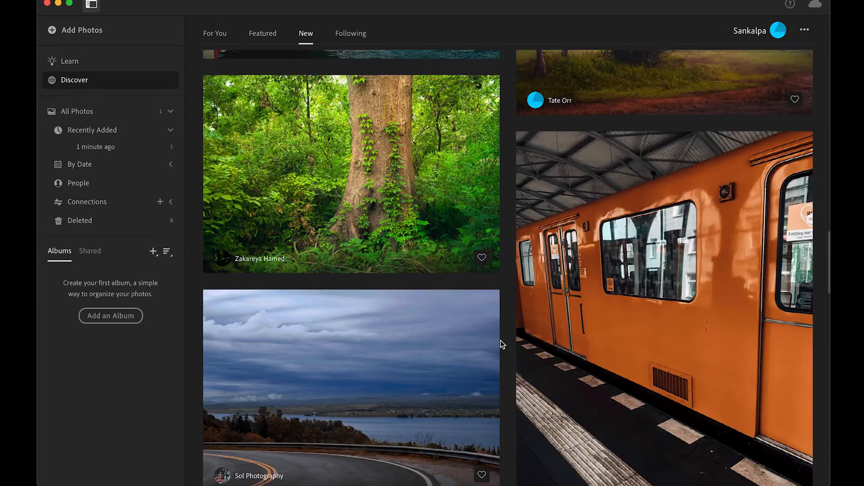
{"action": "scroll", "coordinate": [500, 341], "scroll_direction": "down", "scroll_amount": 15}
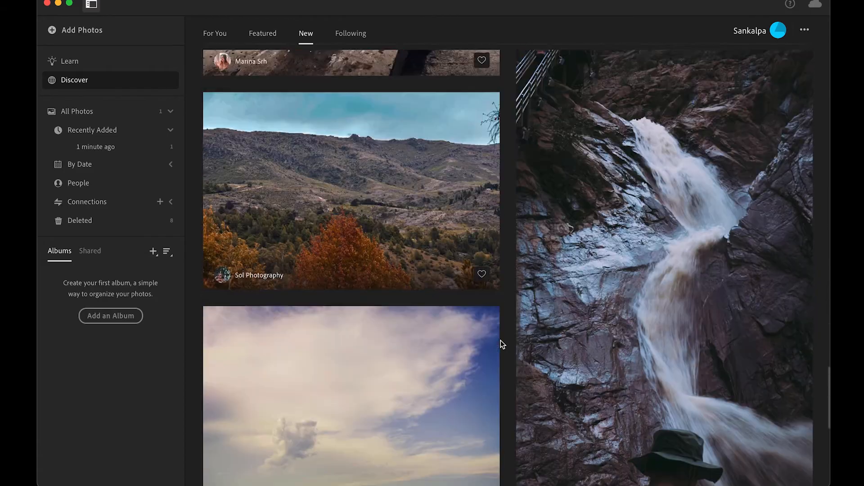
{"action": "scroll", "coordinate": [500, 340], "scroll_direction": "down", "scroll_amount": 15}
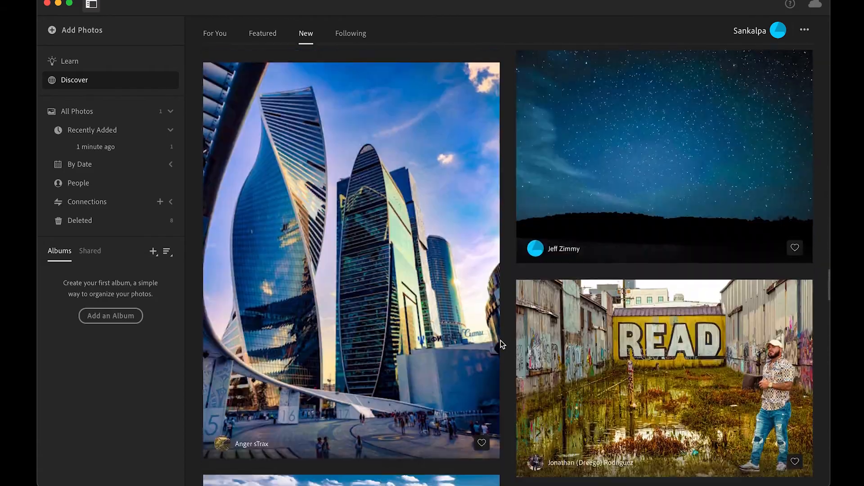
{"action": "scroll", "coordinate": [500, 340], "scroll_direction": "down", "scroll_amount": 9}
{"action": "scroll", "coordinate": [501, 340], "scroll_direction": "up", "scroll_amount": 12}
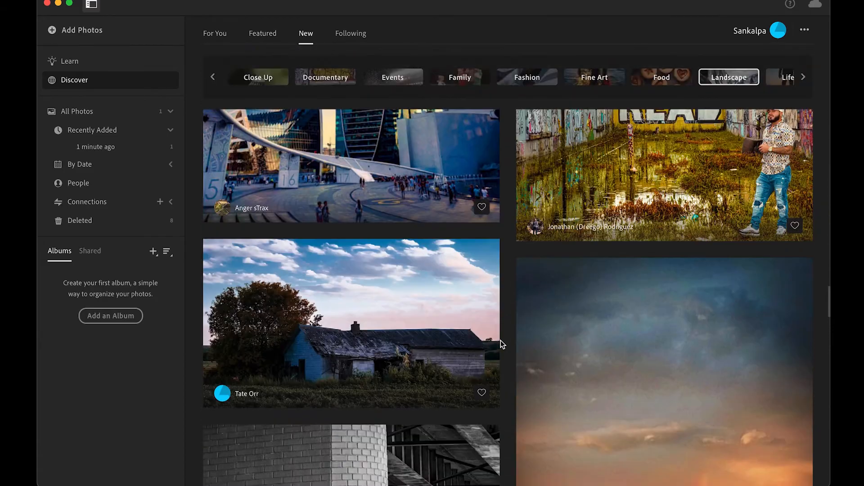
{"action": "left_click", "coordinate": [404, 327]}
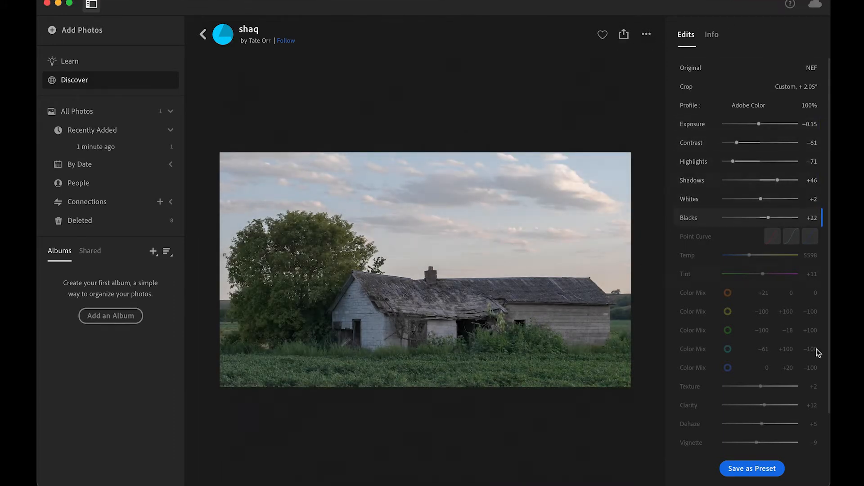
{"action": "left_click", "coordinate": [749, 471]}
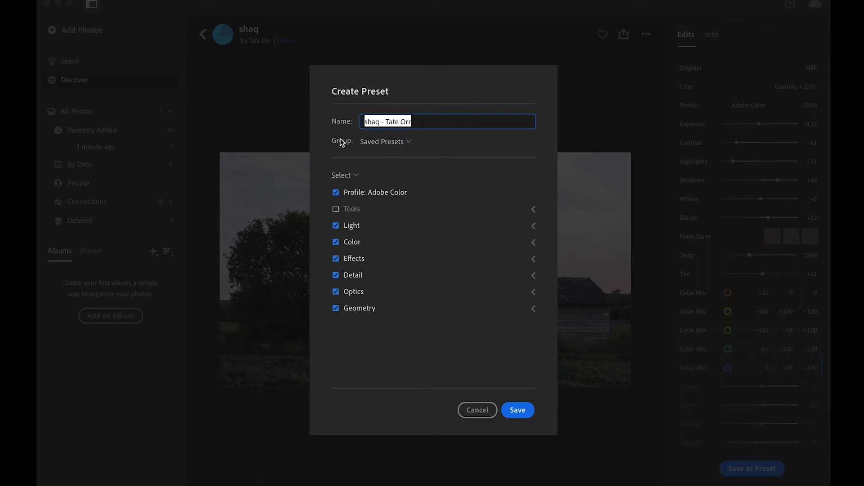
Try to create a new preset group named Saved Preset for the preset
{"action": "left_click", "coordinate": [391, 142]}
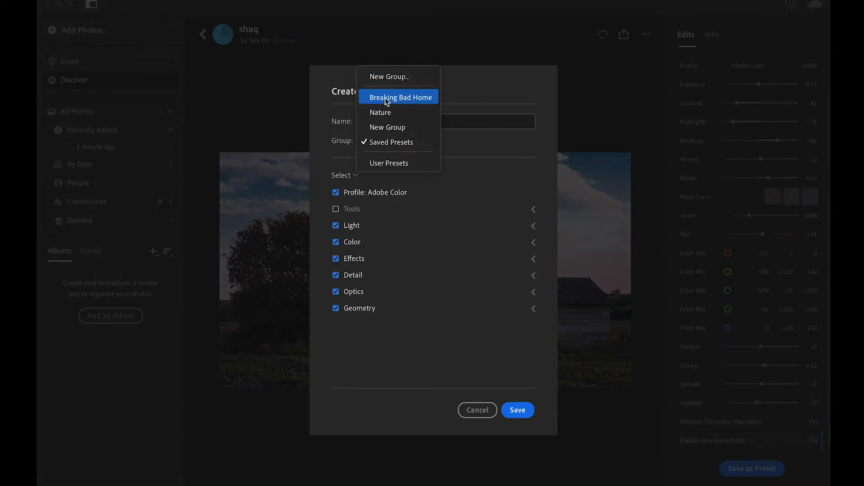
{"action": "left_click", "coordinate": [384, 76]}
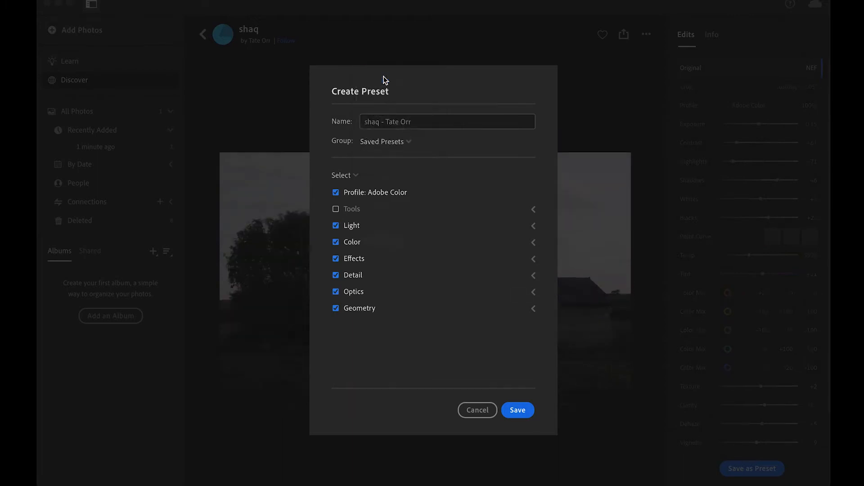
{"action": "key", "text": "BackSpace"}
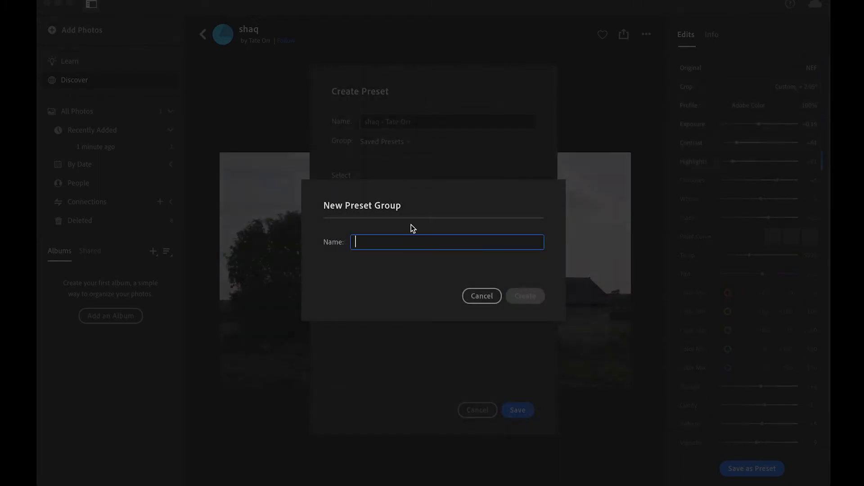
{"action": "type", "text": "Sabed"}
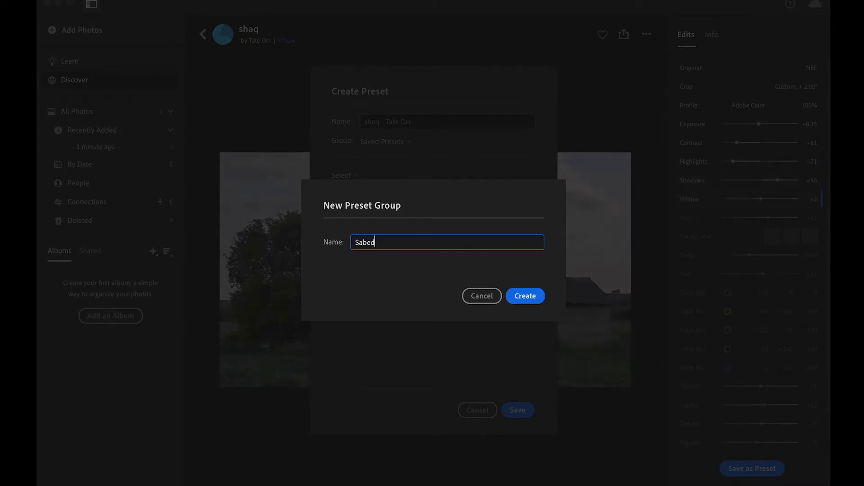
{"action": "key", "text": "ctrl+a"}
{"action": "key", "text": "BackSpace"}
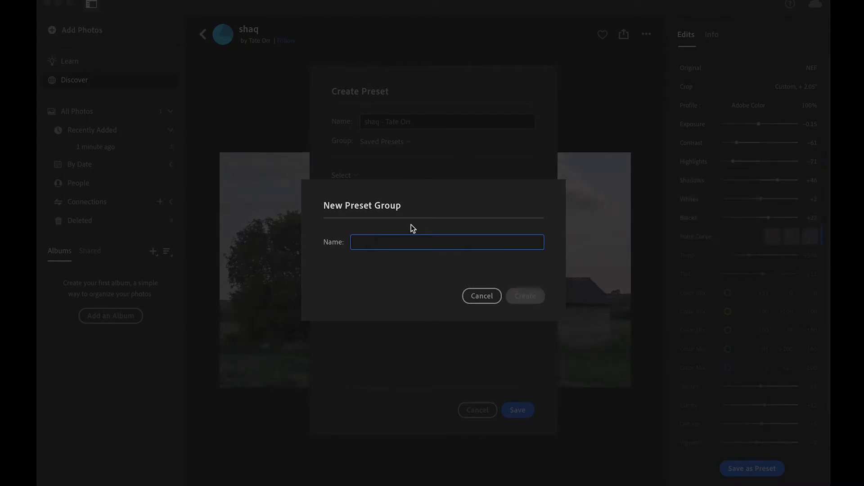
{"action": "type", "text": "Saved Preset"}
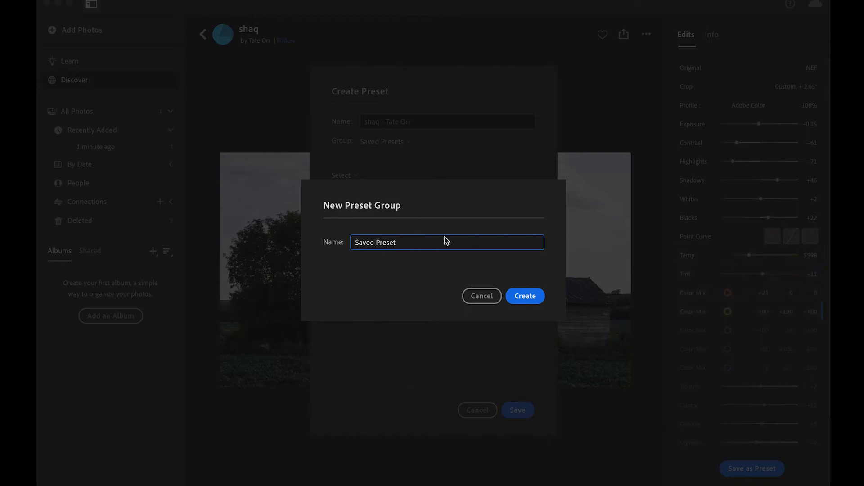
{"action": "left_click", "coordinate": [521, 297]}
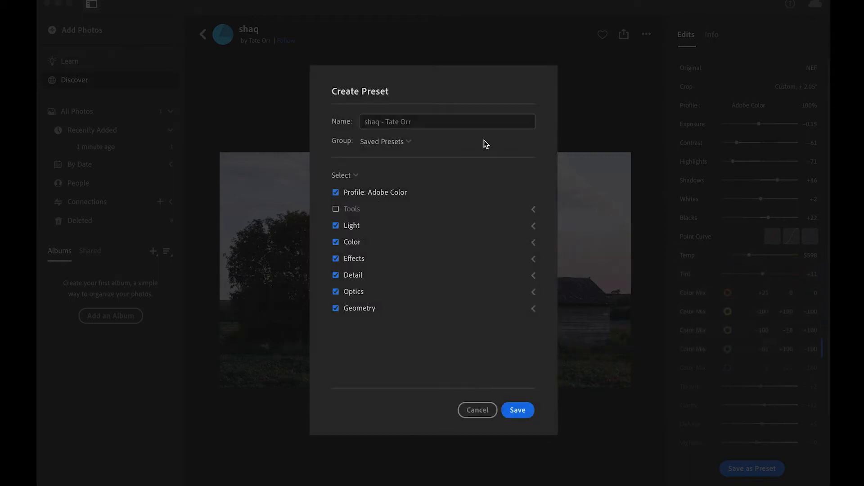
Save the preset as Breaking Bad House in the Saved Presets group and return to the Landscape feed
{"action": "left_click", "coordinate": [423, 122]}
{"action": "key", "text": "BackSpace"}
{"action": "left_click", "coordinate": [386, 141]}
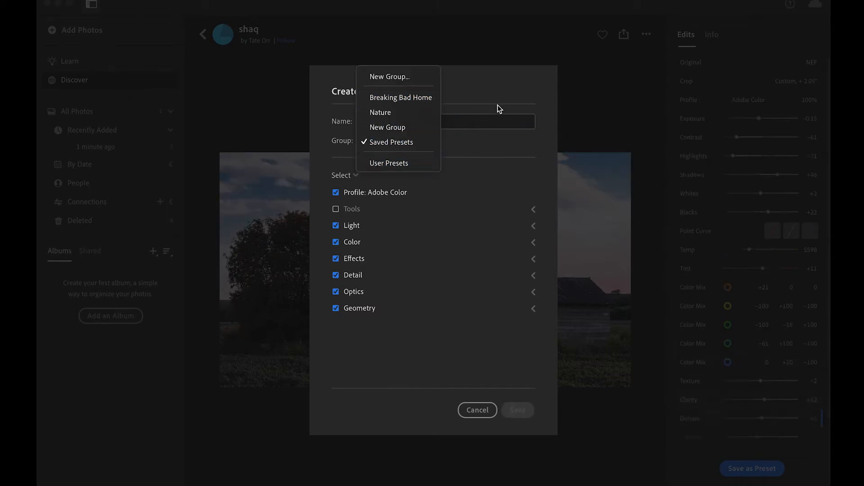
{"action": "left_click", "coordinate": [473, 120]}
{"action": "type", "text": "B"}
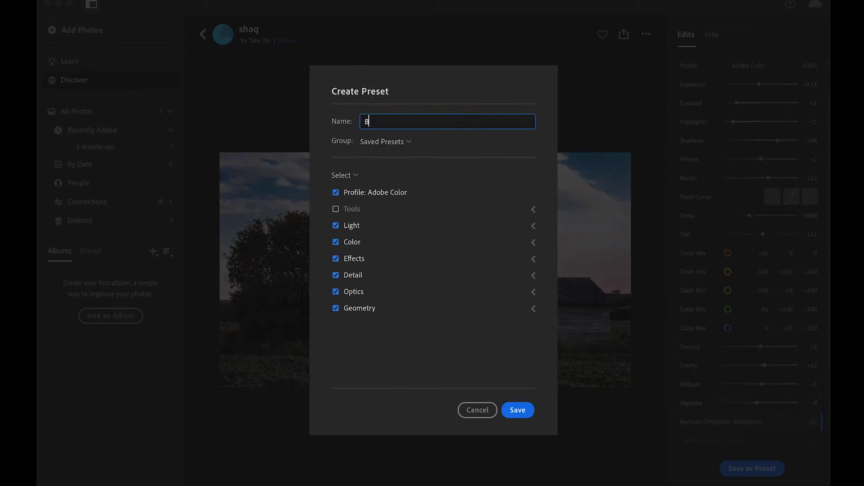
{"action": "type", "text": "reaking Bafd House"}
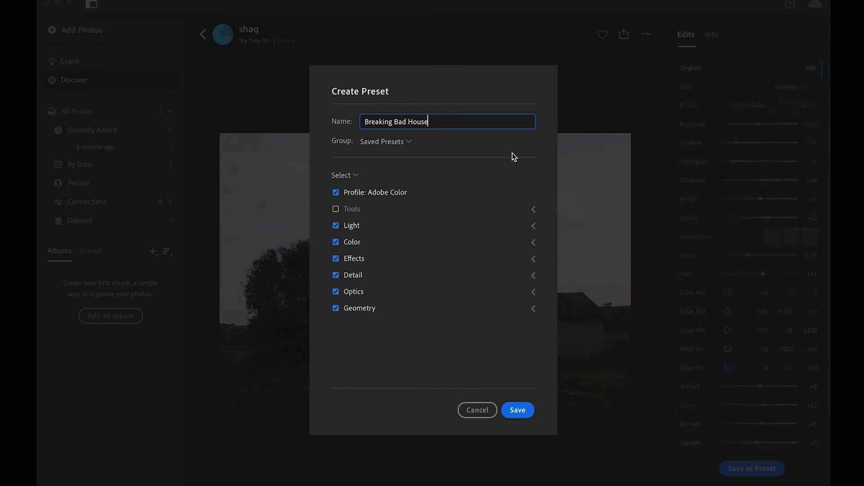
{"action": "left_click", "coordinate": [511, 412]}
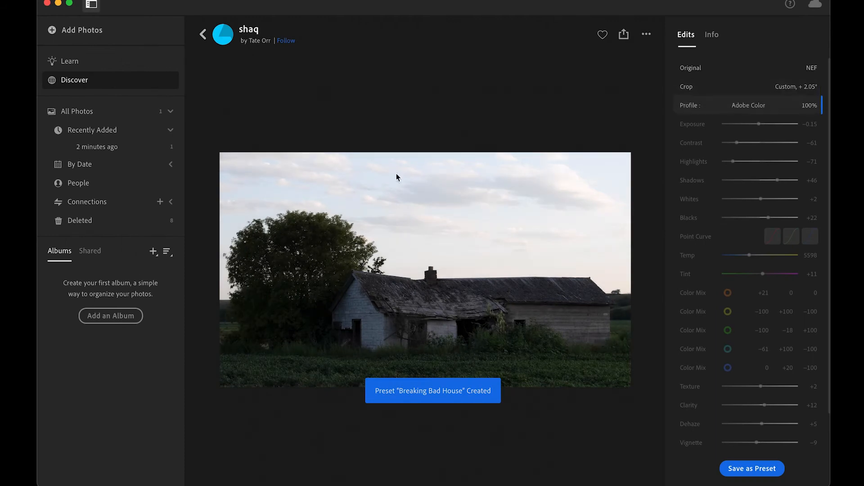
{"action": "left_click", "coordinate": [203, 34]}
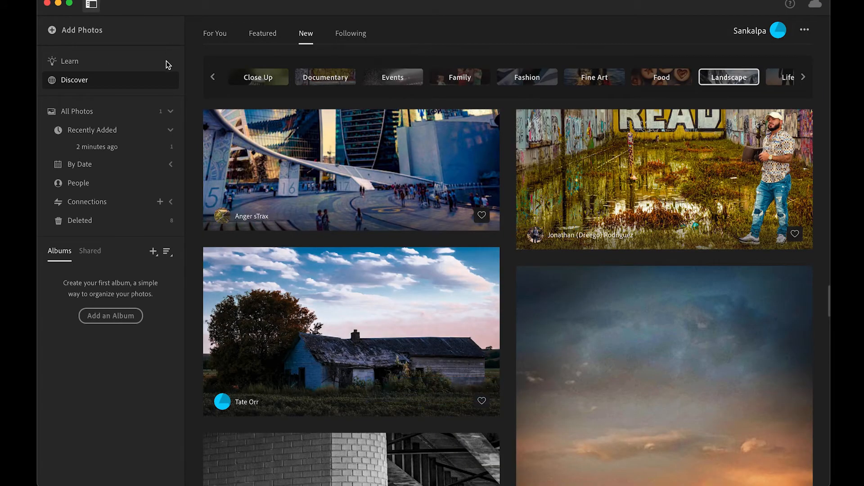
Return to the house photo in All Photos, start editing it and display the available presets
{"action": "left_click", "coordinate": [84, 112]}
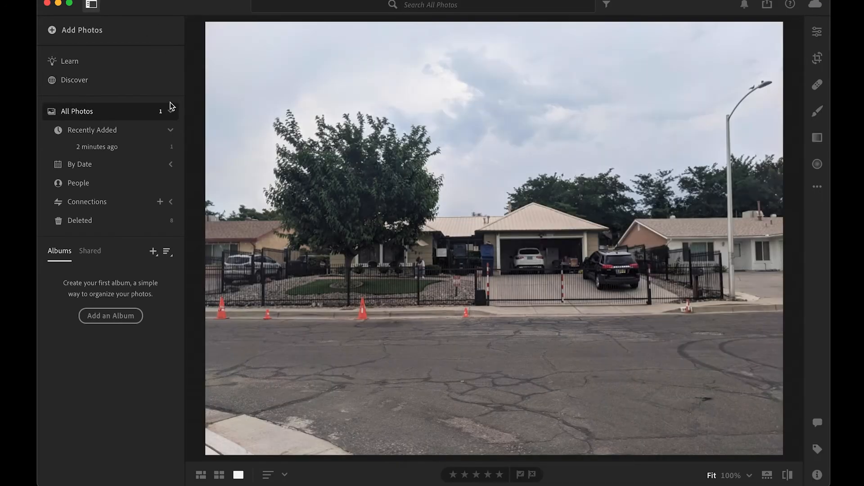
{"action": "left_click", "coordinate": [619, 131]}
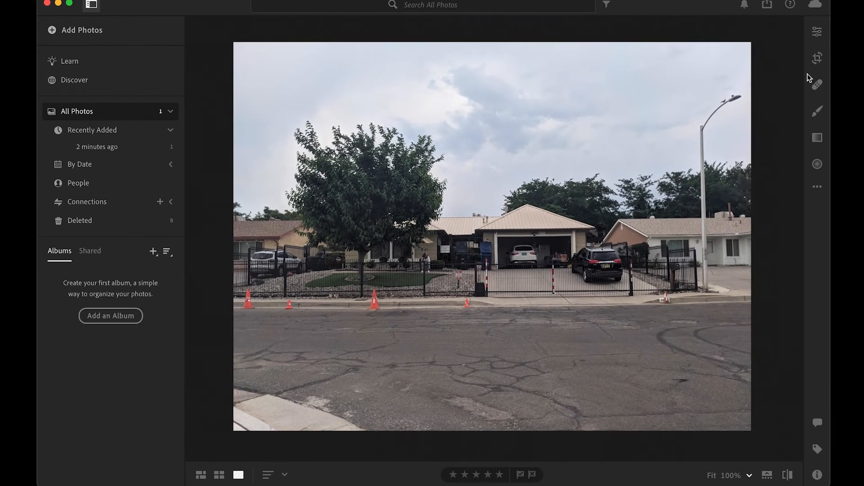
{"action": "left_click", "coordinate": [816, 33]}
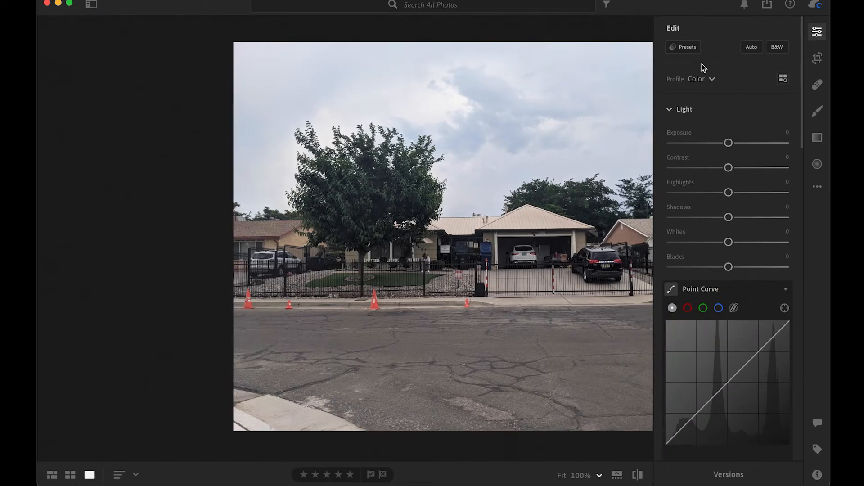
{"action": "left_click", "coordinate": [684, 47]}
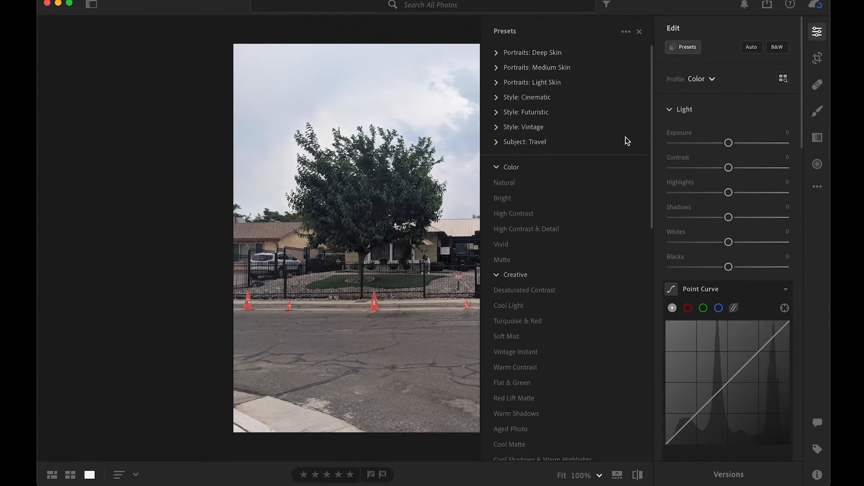
Find the Saved Presets group and apply its Breaking Bad House preset to the house photo
{"action": "left_click", "coordinate": [554, 288]}
{"action": "scroll", "coordinate": [555, 292], "scroll_direction": "down", "scroll_amount": 3}
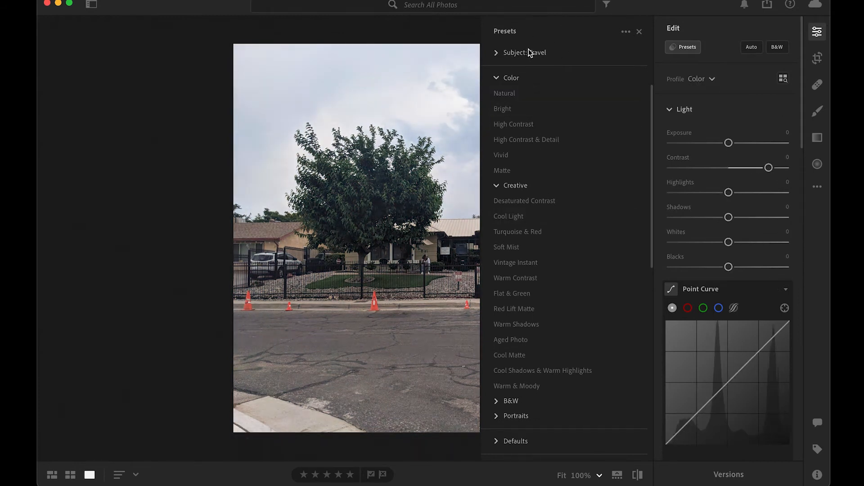
{"action": "left_click", "coordinate": [523, 265]}
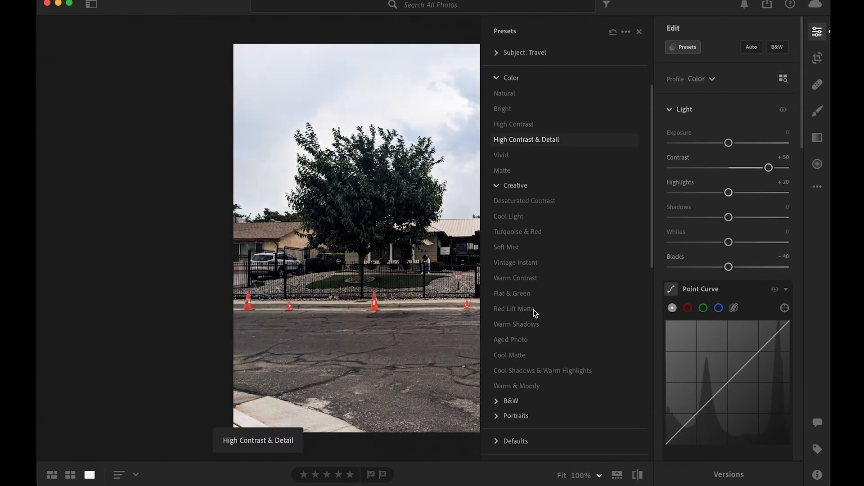
{"action": "scroll", "coordinate": [533, 310], "scroll_direction": "down", "scroll_amount": 3}
{"action": "scroll", "coordinate": [534, 312], "scroll_direction": "down", "scroll_amount": 4}
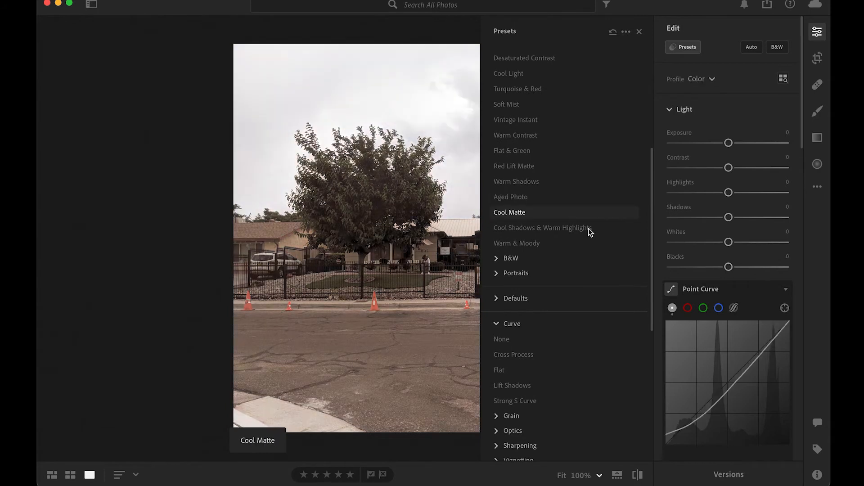
{"action": "scroll", "coordinate": [588, 228], "scroll_direction": "down", "scroll_amount": 9}
{"action": "scroll", "coordinate": [588, 229], "scroll_direction": "down", "scroll_amount": 4}
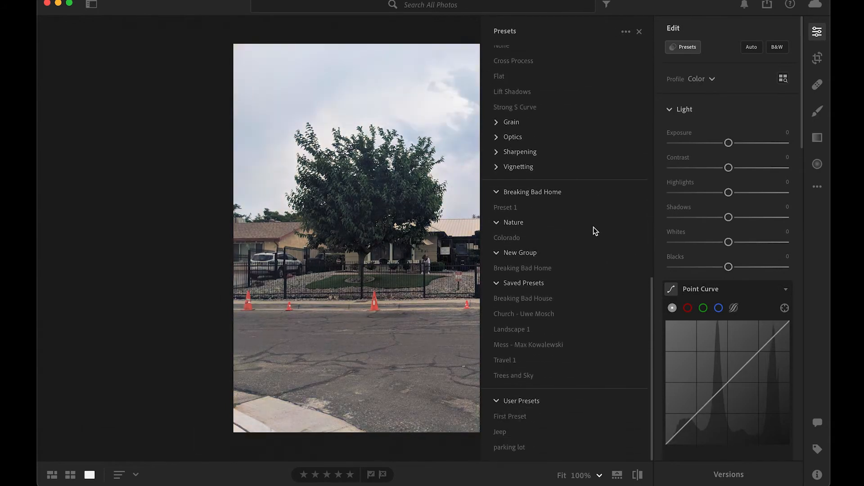
{"action": "left_click", "coordinate": [585, 237]}
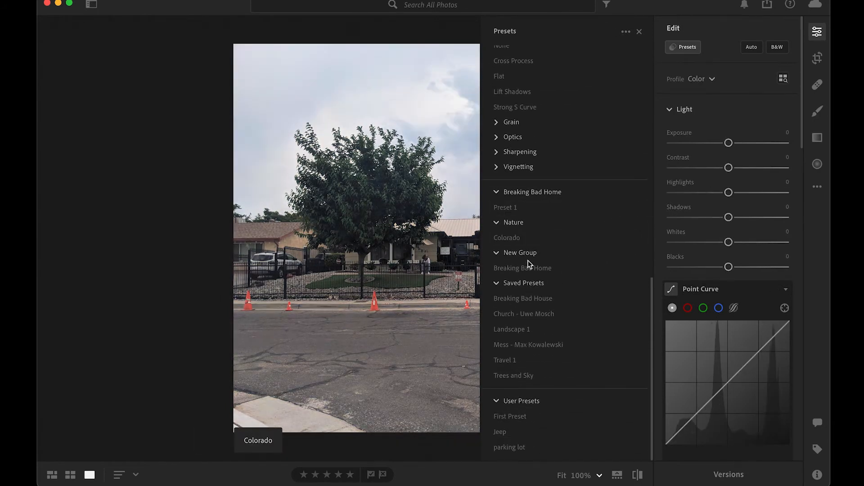
{"action": "left_click", "coordinate": [552, 299]}
{"action": "left_click", "coordinate": [528, 314]}
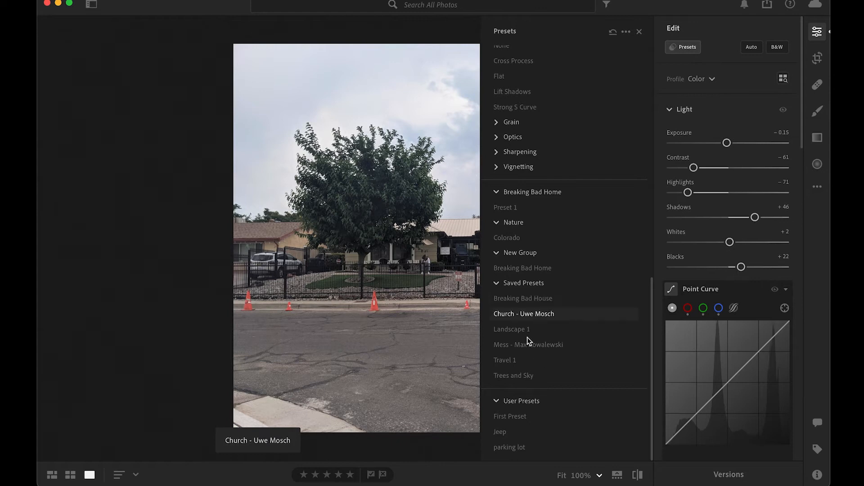
{"action": "left_click", "coordinate": [532, 299]}
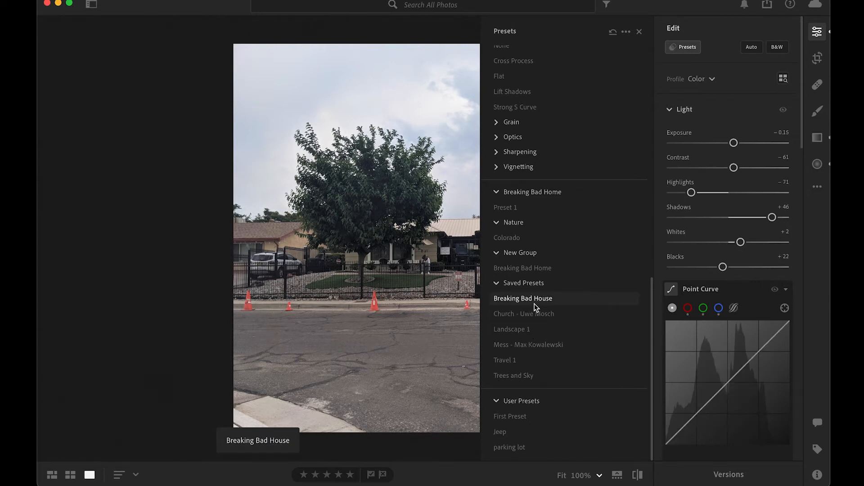
{"action": "left_click", "coordinate": [535, 301]}
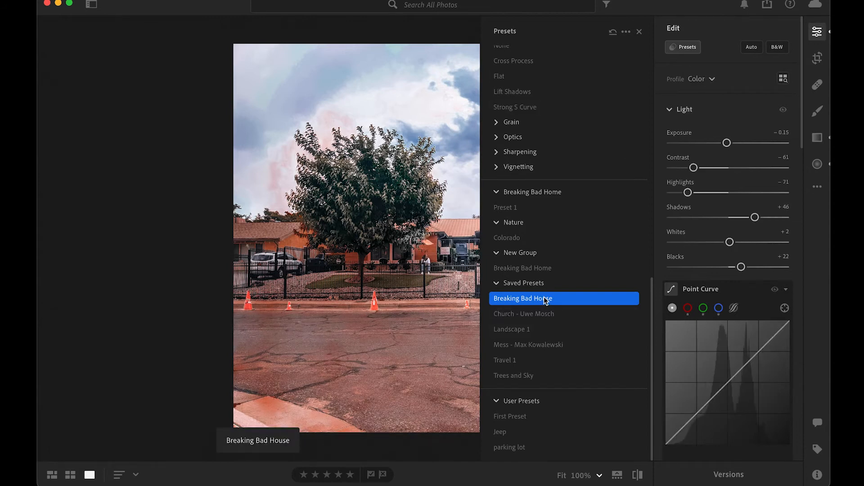
Set the photo's Exposure to −0.56 and Contrast to −46, and look through the export and sharing options
{"action": "left_click", "coordinate": [638, 32]}
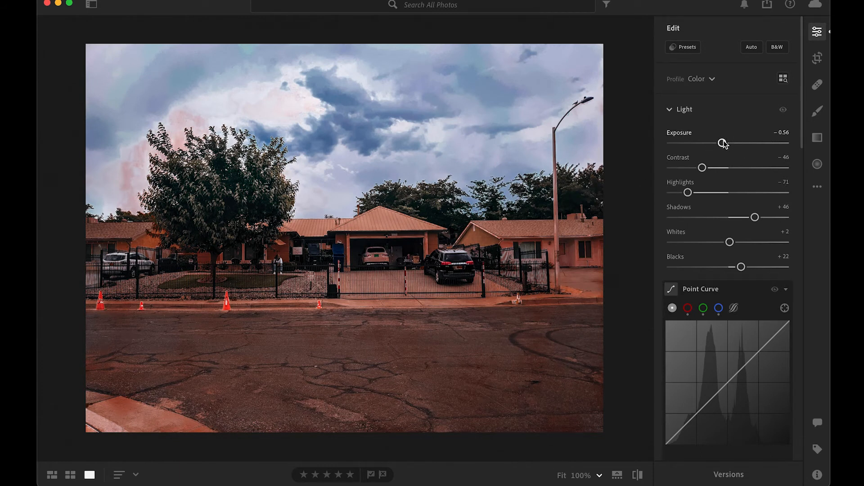
{"action": "scroll", "coordinate": [701, 180], "scroll_direction": "down", "scroll_amount": 2}
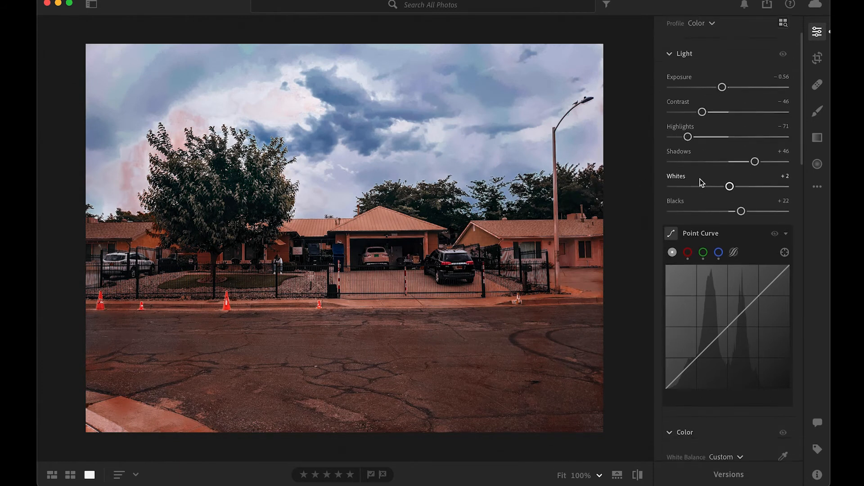
{"action": "scroll", "coordinate": [702, 181], "scroll_direction": "down", "scroll_amount": 10}
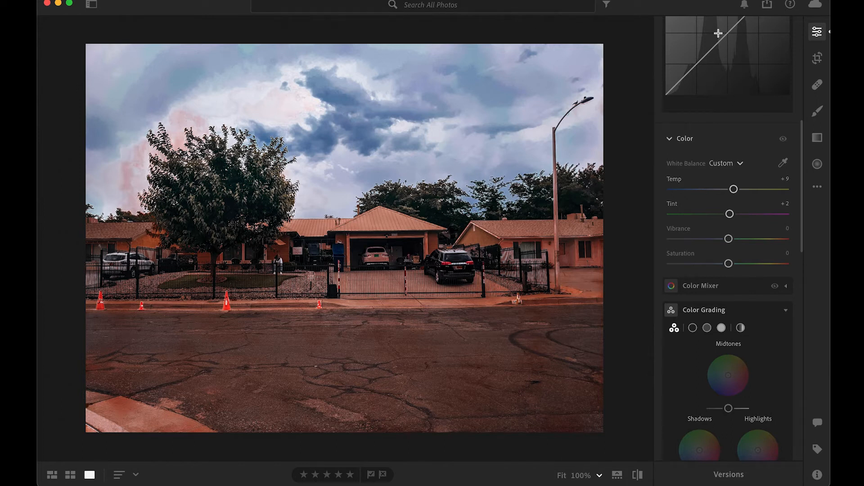
{"action": "left_click", "coordinate": [766, 5]}
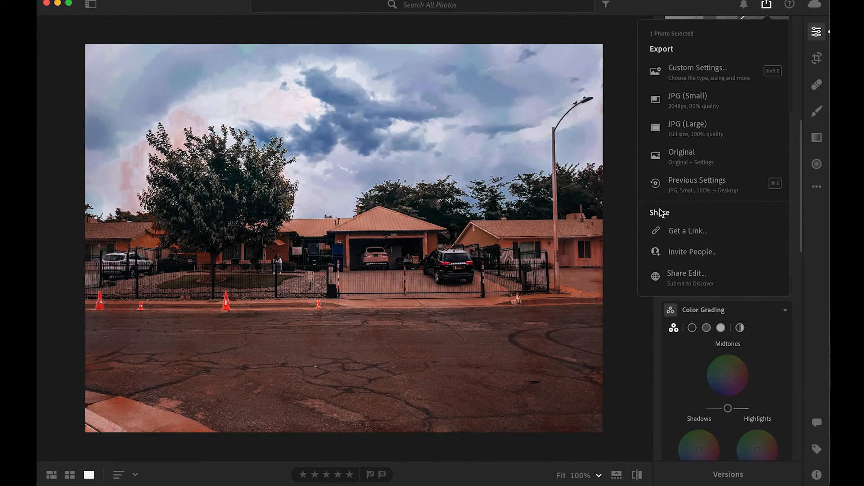
{"action": "left_click", "coordinate": [767, 7]}
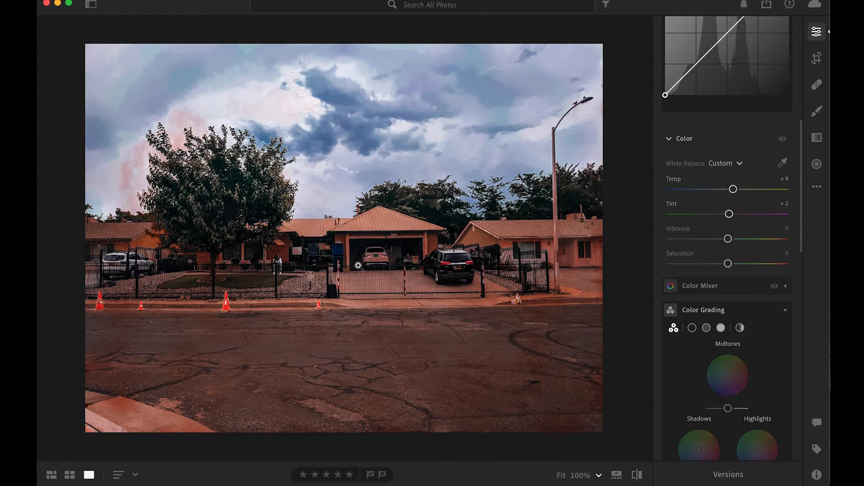
Undo the exposure and contrast changes and the applied preset to restore the unedited house photo
{"action": "key", "text": "super+z"}
{"action": "key", "text": "super+z"}
{"action": "key", "text": "super+z"}
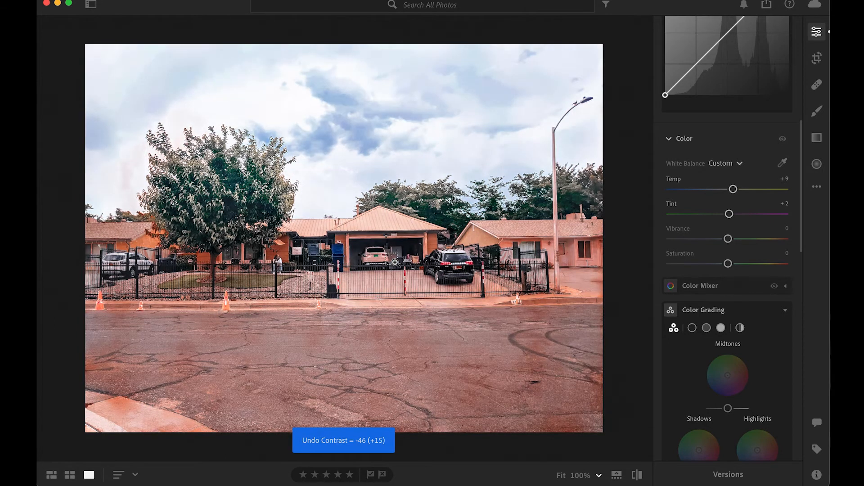
{"action": "key", "text": "super+z"}
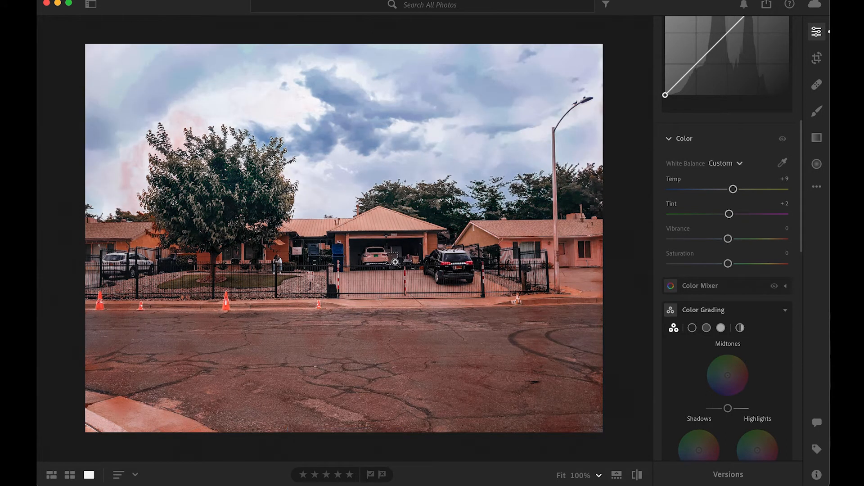
{"action": "key", "text": "super+z"}
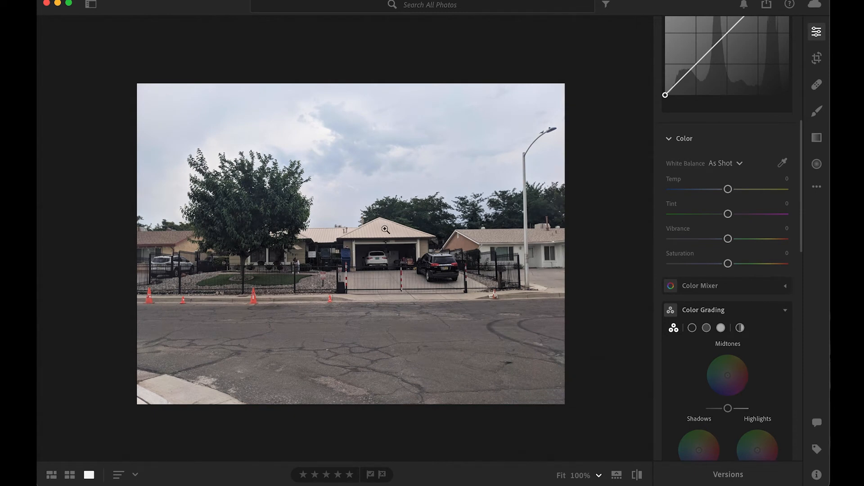
Set the Light values to Exposure −1.12, Contrast +30, Highlights +16, Shadows −15, Whites −27 and Blacks −34
{"action": "scroll", "coordinate": [728, 214], "scroll_direction": "up", "scroll_amount": 10}
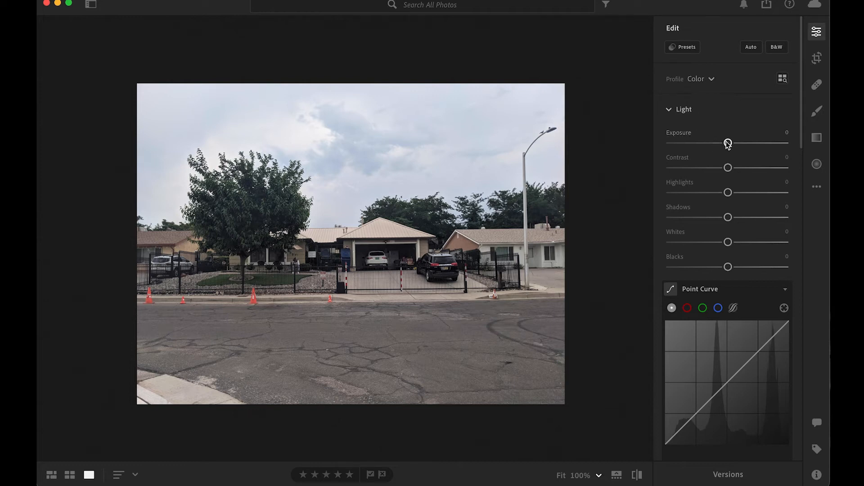
{"action": "left_click_drag", "start_coordinate": [728, 143], "coordinate": [708, 203]}
{"action": "scroll", "coordinate": [733, 209], "scroll_direction": "down", "scroll_amount": 2}
{"action": "scroll", "coordinate": [728, 217], "scroll_direction": "down", "scroll_amount": 2}
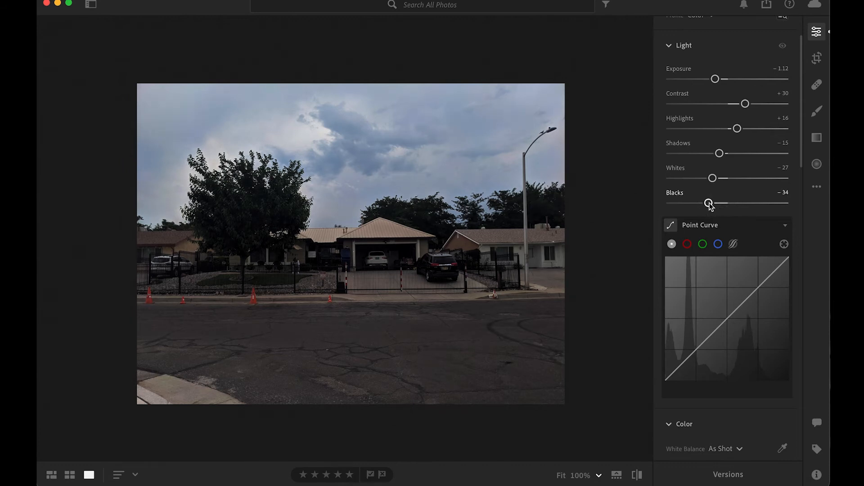
Set the Color values to Temp +8, Tint −13, Vibrance +4 and Saturation +9
{"action": "scroll", "coordinate": [726, 265], "scroll_direction": "down", "scroll_amount": 3}
{"action": "scroll", "coordinate": [726, 267], "scroll_direction": "down", "scroll_amount": 8}
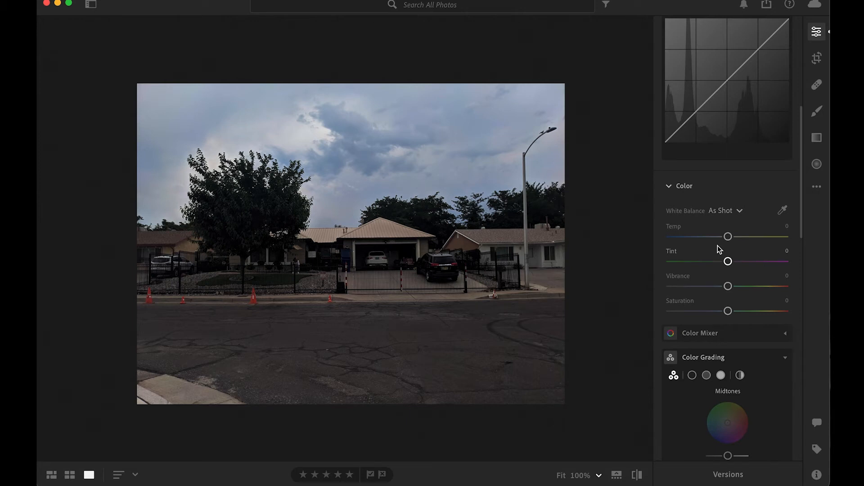
{"action": "left_click_drag", "start_coordinate": [728, 236], "coordinate": [733, 273]}
Set the Effects values to Texture +23, Clarity +19, Dehaze +15 and Vignette −29
{"action": "scroll", "coordinate": [727, 310], "scroll_direction": "down", "scroll_amount": 2}
{"action": "scroll", "coordinate": [753, 271], "scroll_direction": "down", "scroll_amount": 4}
{"action": "scroll", "coordinate": [753, 270], "scroll_direction": "down", "scroll_amount": 3}
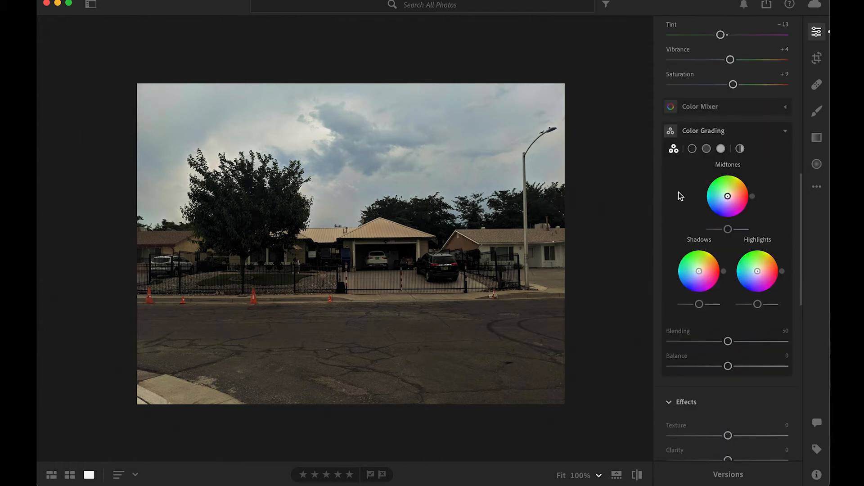
{"action": "scroll", "coordinate": [714, 218], "scroll_direction": "down", "scroll_amount": 3}
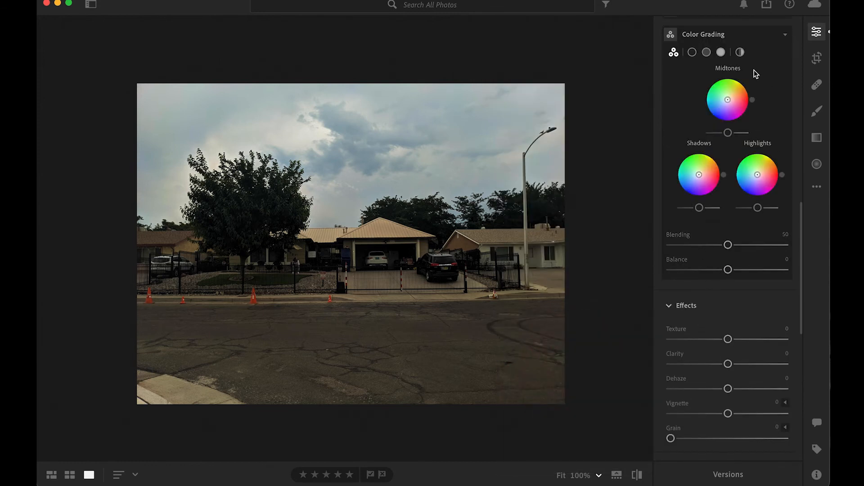
{"action": "scroll", "coordinate": [703, 304], "scroll_direction": "down", "scroll_amount": 5}
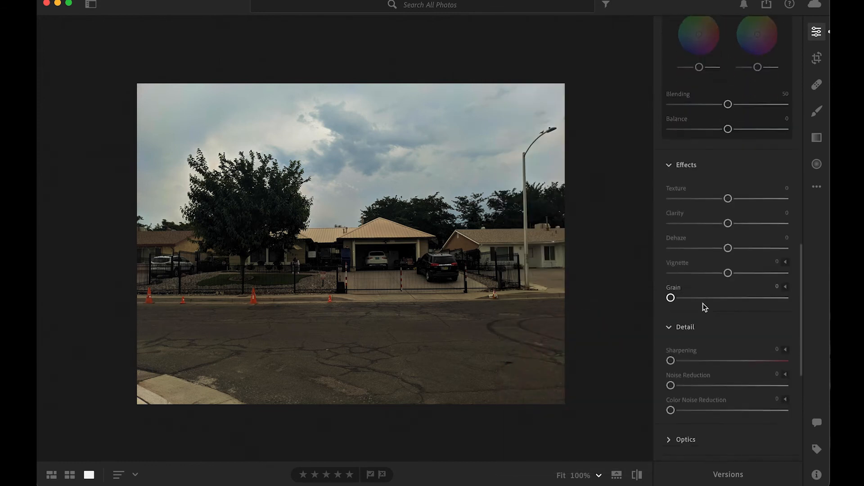
{"action": "left_click_drag", "start_coordinate": [728, 161], "coordinate": [711, 235]}
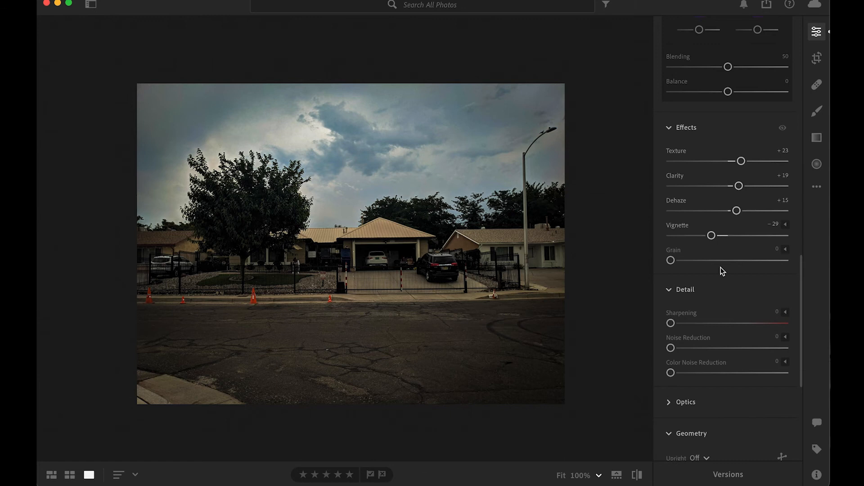
Start a new preset from the house photo's manual edits, keeping it in the User Presets group
{"action": "scroll", "coordinate": [722, 270], "scroll_direction": "down", "scroll_amount": 2}
{"action": "scroll", "coordinate": [723, 270], "scroll_direction": "up", "scroll_amount": 6}
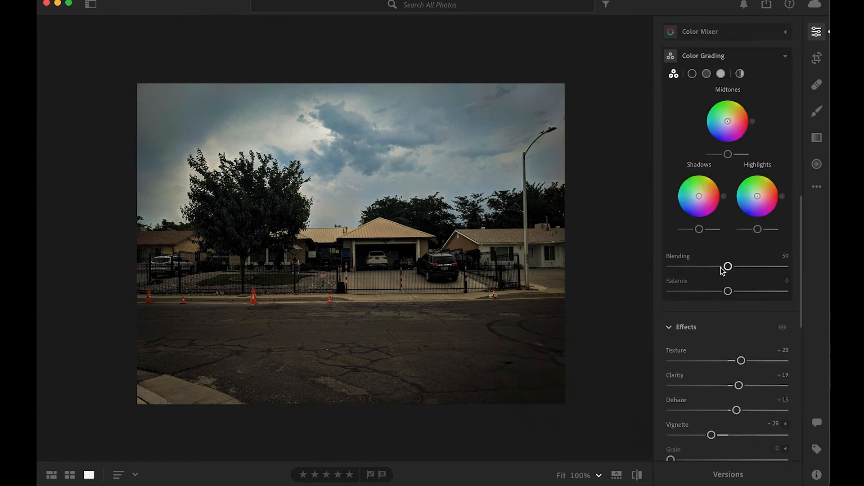
{"action": "scroll", "coordinate": [723, 271], "scroll_direction": "up", "scroll_amount": 8}
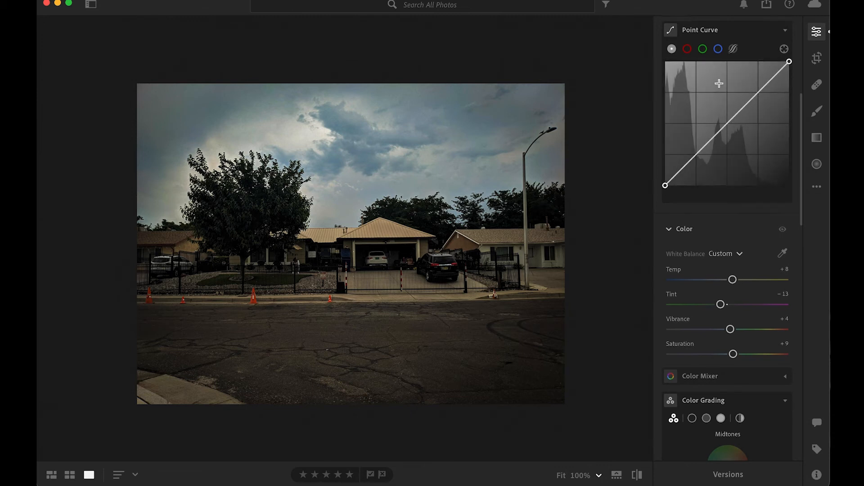
{"action": "scroll", "coordinate": [718, 83], "scroll_direction": "up", "scroll_amount": 5}
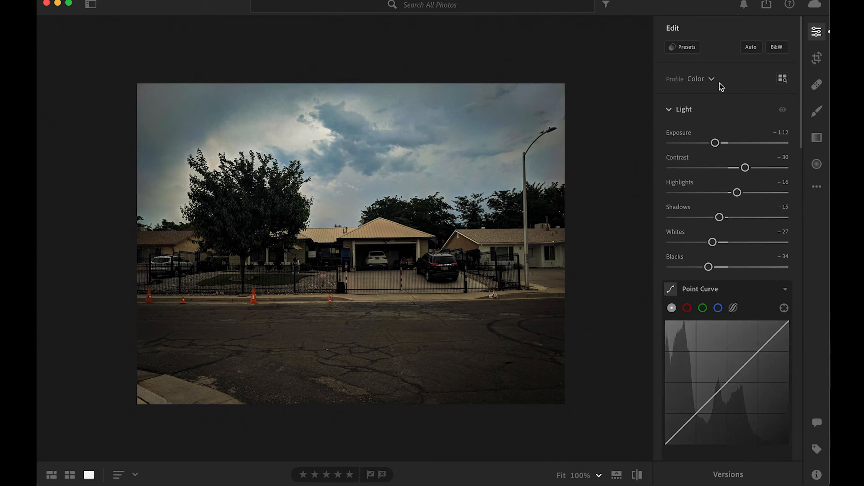
{"action": "left_click", "coordinate": [688, 46]}
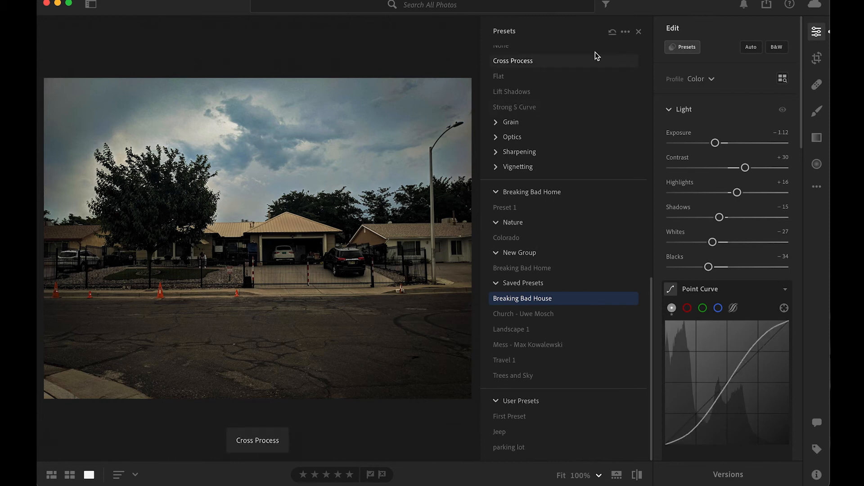
{"action": "scroll", "coordinate": [595, 53], "scroll_direction": "up", "scroll_amount": 15}
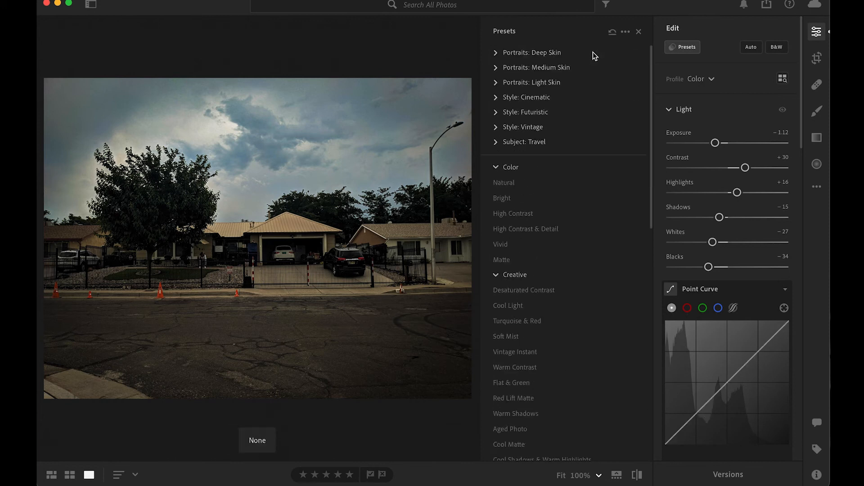
{"action": "left_click", "coordinate": [625, 33]}
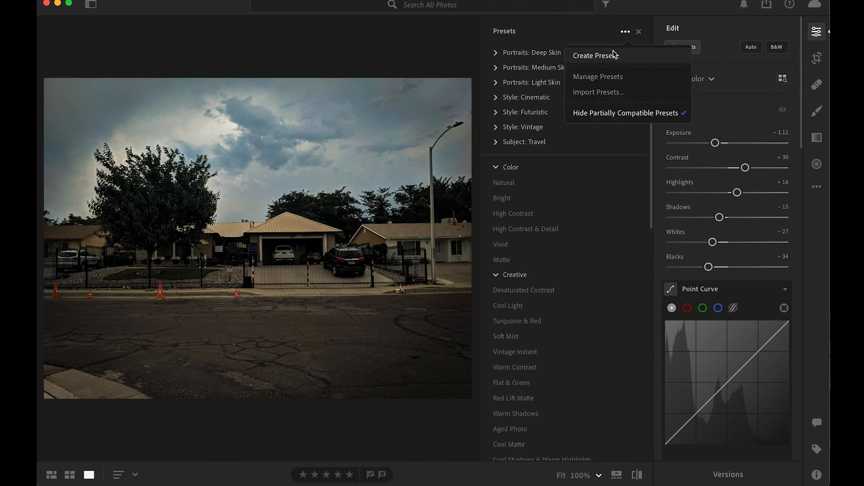
{"action": "left_click", "coordinate": [613, 52]}
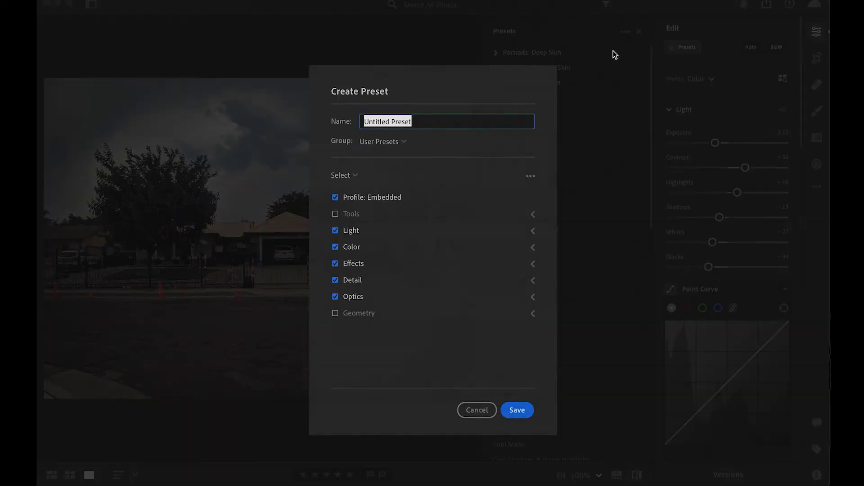
{"action": "left_click", "coordinate": [389, 141]}
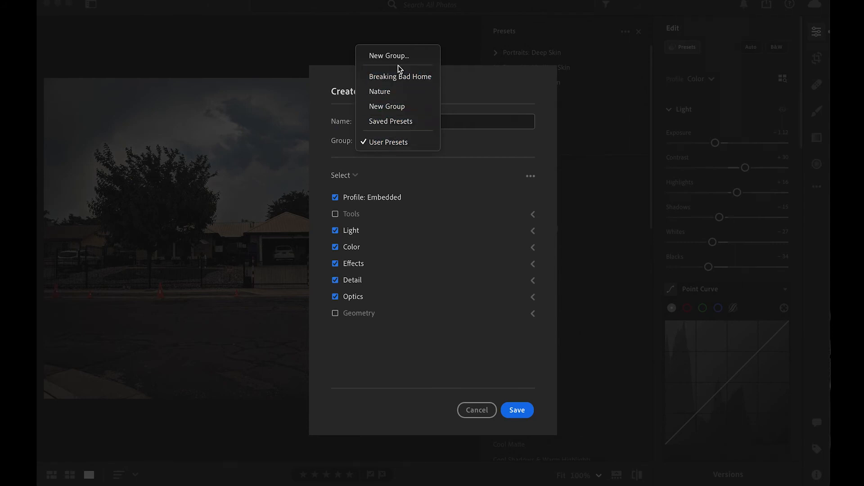
{"action": "left_click", "coordinate": [393, 144]}
Save the new preset under the name Breaking Bad My Preset 1 and close the preset list
{"action": "left_click", "coordinate": [400, 122]}
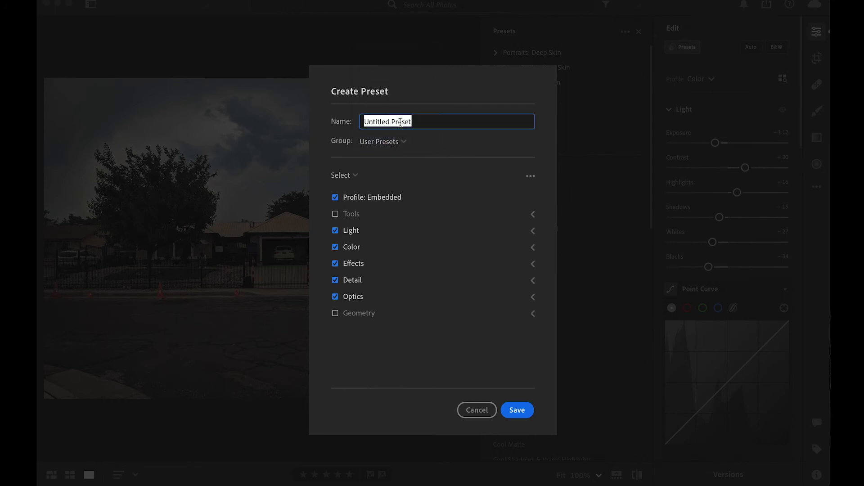
{"action": "key", "text": "BackSpace"}
{"action": "type", "text": "Breaki"}
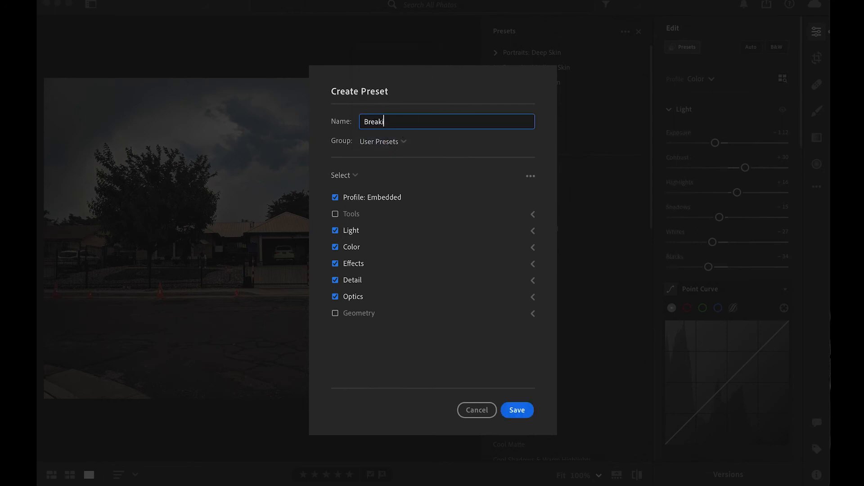
{"action": "type", "text": "ng BadCine"}
{"action": "key", "text": "BackSpace"}
{"action": "key", "text": "BackSpace"}
{"action": "key", "text": "BackSpace"}
{"action": "key", "text": "BackSpace"}
{"action": "type", "text": "My Pre"}
{"action": "key", "text": "BackSpace"}
{"action": "type", "text": "w 1"}
{"action": "left_click", "coordinate": [516, 408]}
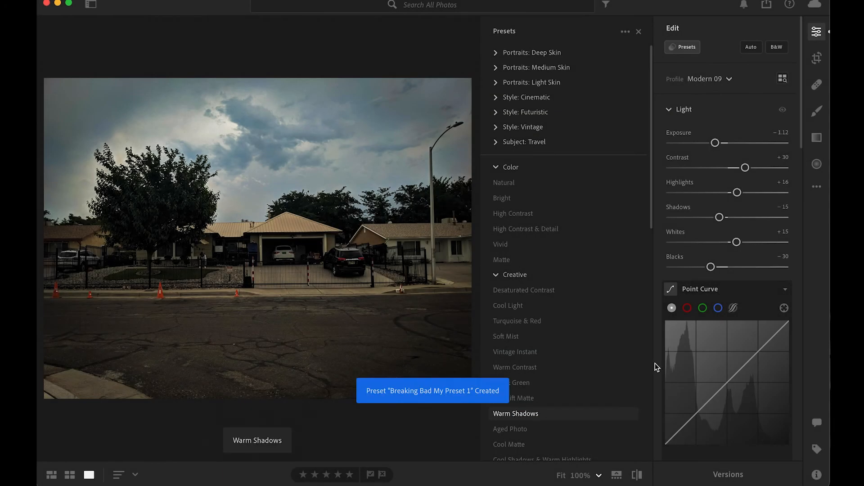
{"action": "left_click", "coordinate": [278, 190]}
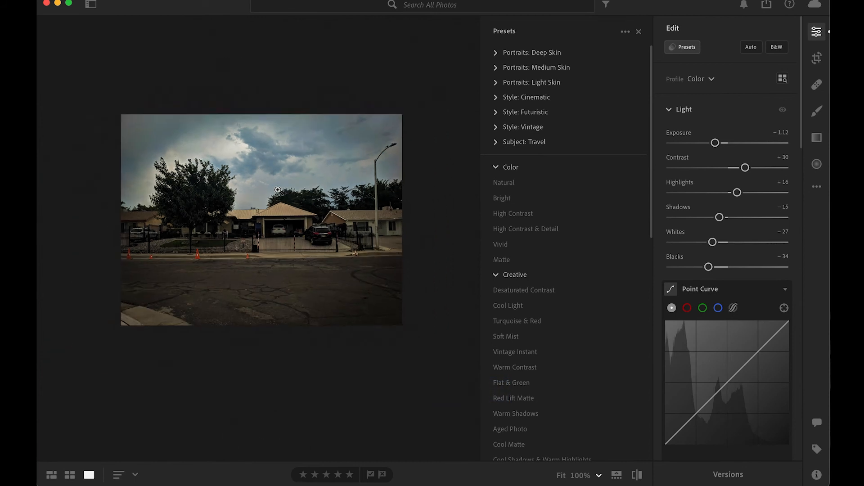
{"action": "left_click", "coordinate": [280, 185]}
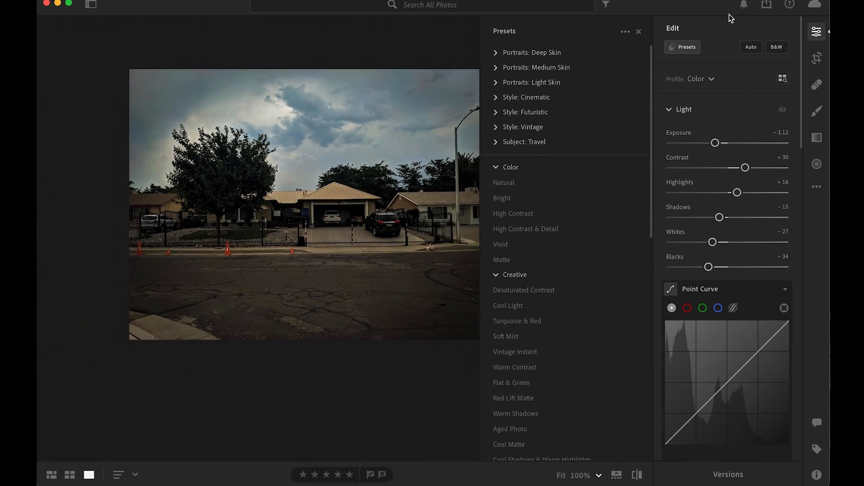
{"action": "left_click", "coordinate": [638, 32]}
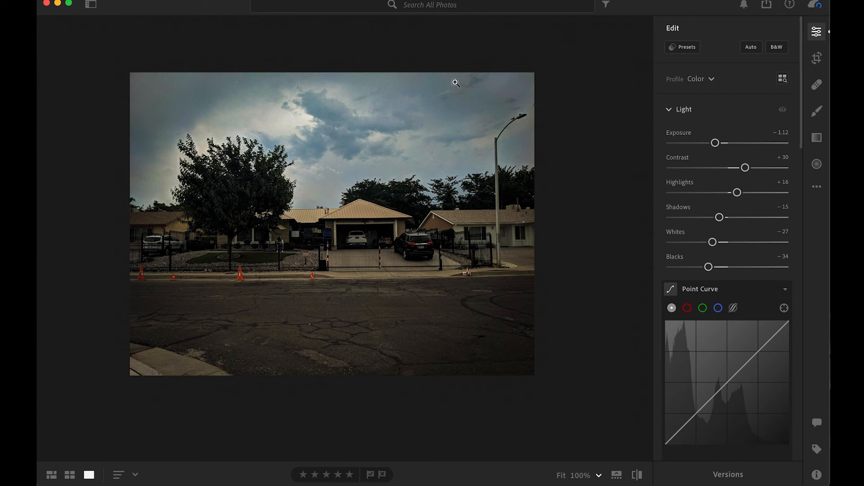
Import the photo PXL_20210619_020344589.jpg from the Desktop into the library
{"action": "left_click", "coordinate": [90, 4]}
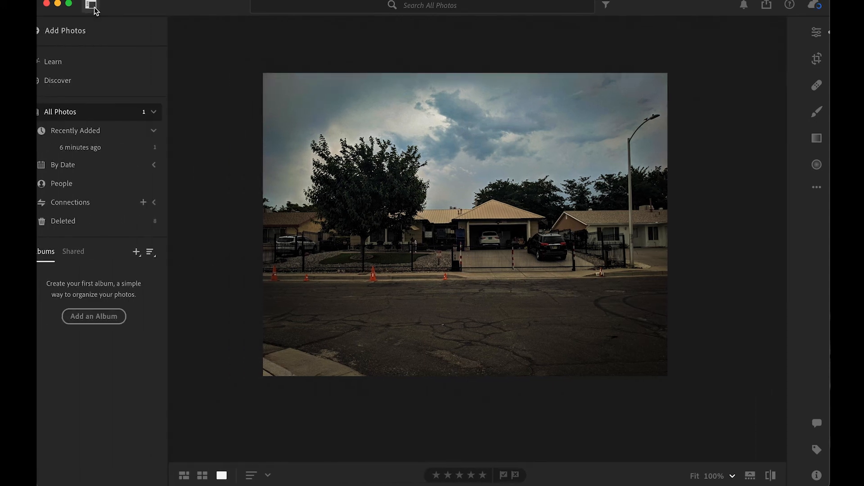
{"action": "left_click", "coordinate": [89, 30]}
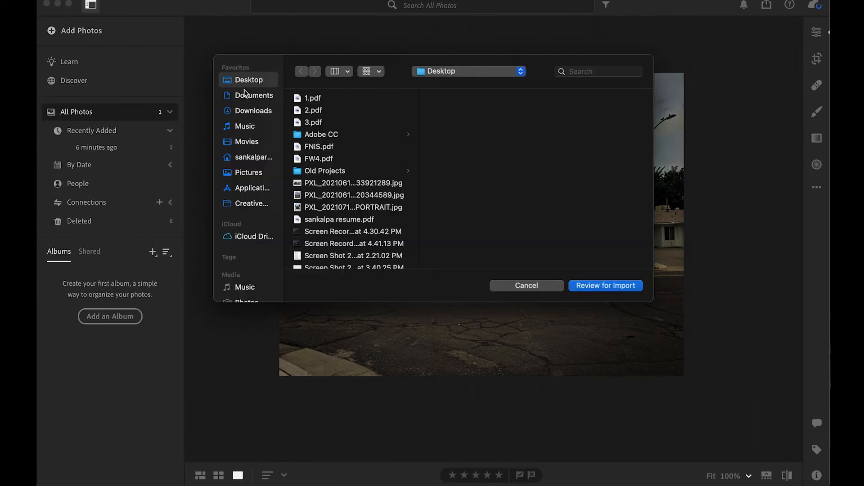
{"action": "scroll", "coordinate": [336, 233], "scroll_direction": "down", "scroll_amount": 3}
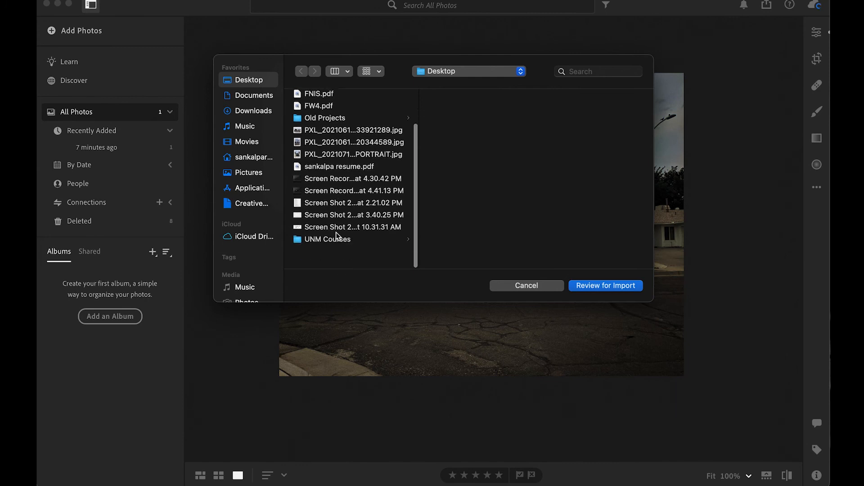
{"action": "scroll", "coordinate": [332, 220], "scroll_direction": "up", "scroll_amount": 3}
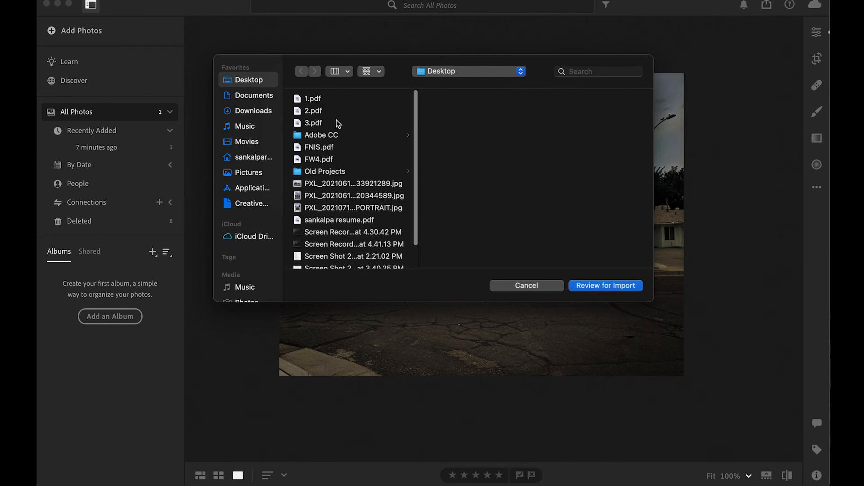
{"action": "left_click", "coordinate": [325, 195]}
{"action": "double_click", "coordinate": [325, 195]}
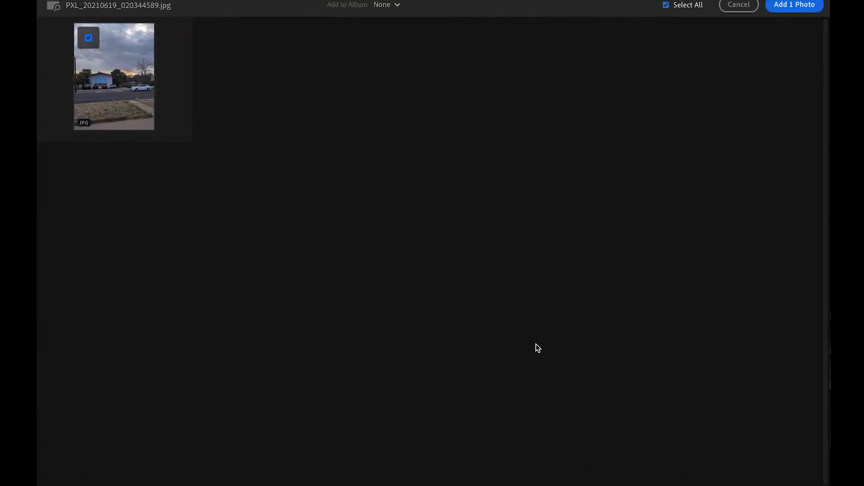
{"action": "left_click", "coordinate": [779, 7]}
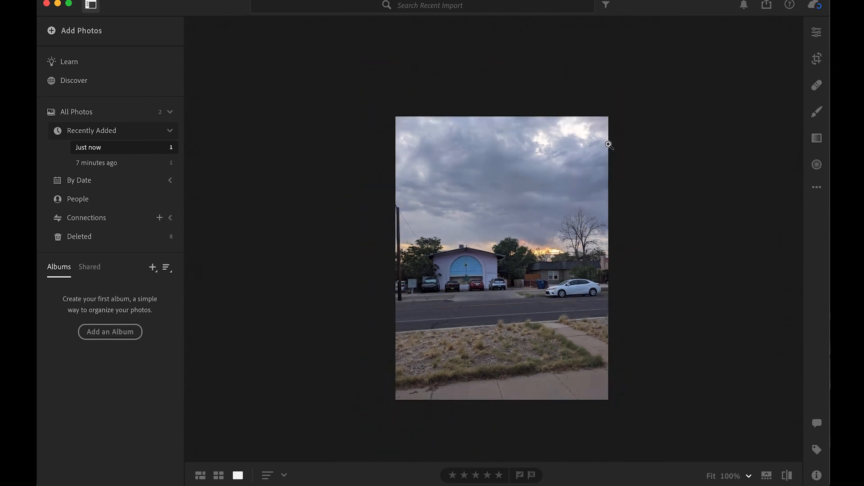
Apply the user preset Breaking Bad My Preset 1 to the imported street photo and close the preset list
{"action": "left_click", "coordinate": [819, 35]}
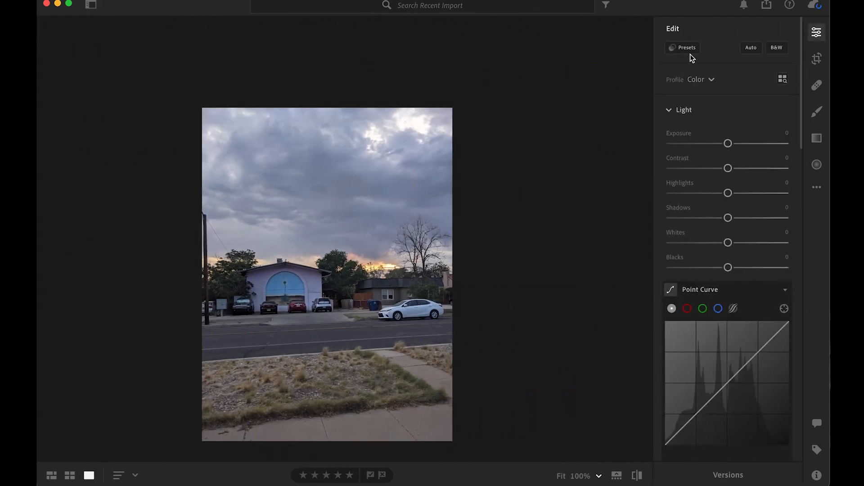
{"action": "left_click", "coordinate": [682, 50]}
{"action": "left_click", "coordinate": [566, 248]}
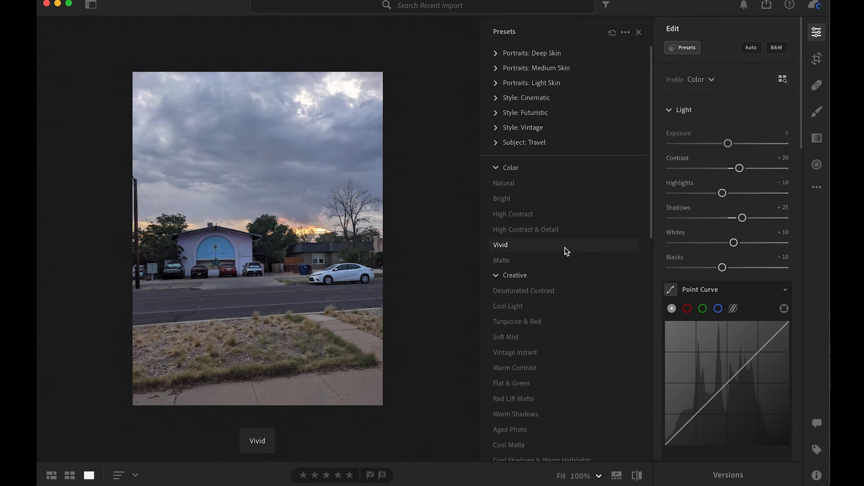
{"action": "scroll", "coordinate": [566, 251], "scroll_direction": "down", "scroll_amount": 3}
{"action": "scroll", "coordinate": [566, 252], "scroll_direction": "down", "scroll_amount": 10}
{"action": "left_click", "coordinate": [566, 254]}
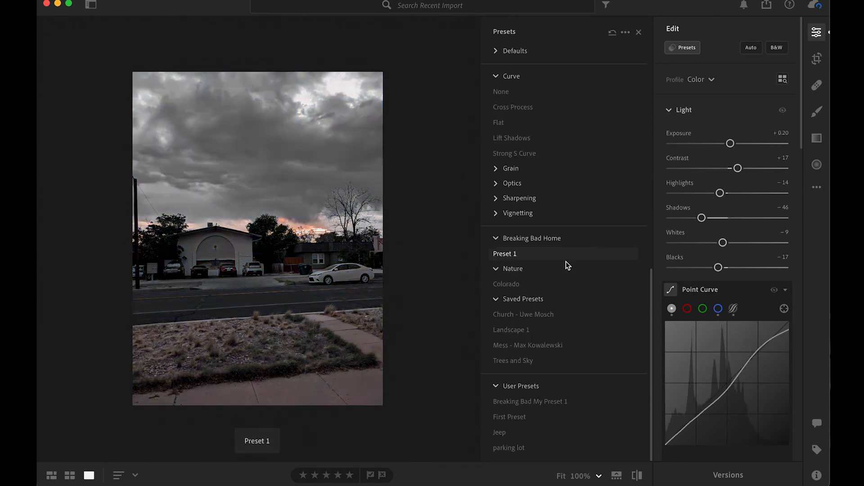
{"action": "left_click", "coordinate": [529, 345]}
{"action": "left_click", "coordinate": [508, 402]}
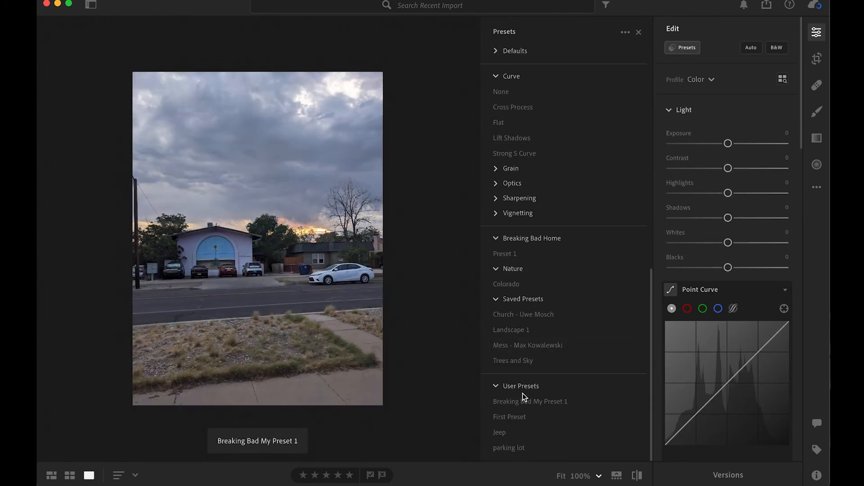
{"action": "left_click", "coordinate": [523, 398]}
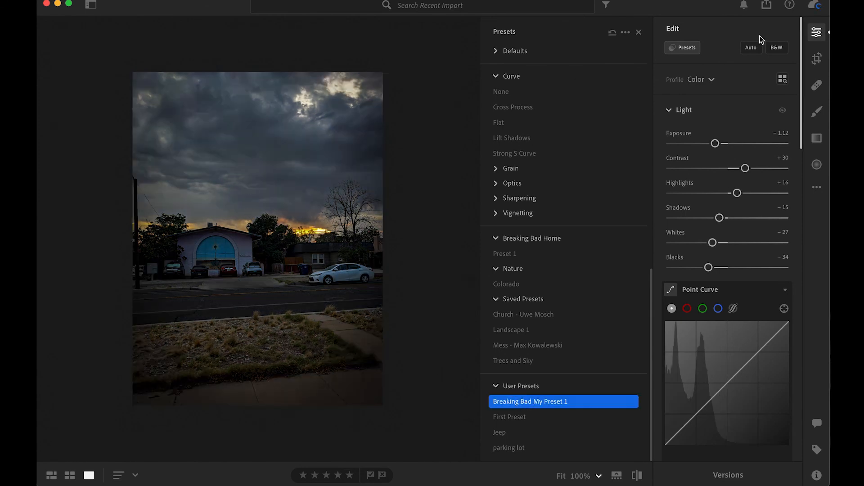
{"action": "left_click", "coordinate": [639, 33]}
Examine the preset's effect on the street photo up close, including reopening the photo from the grid
{"action": "scroll", "coordinate": [359, 326], "scroll_direction": "up", "scroll_amount": 3}
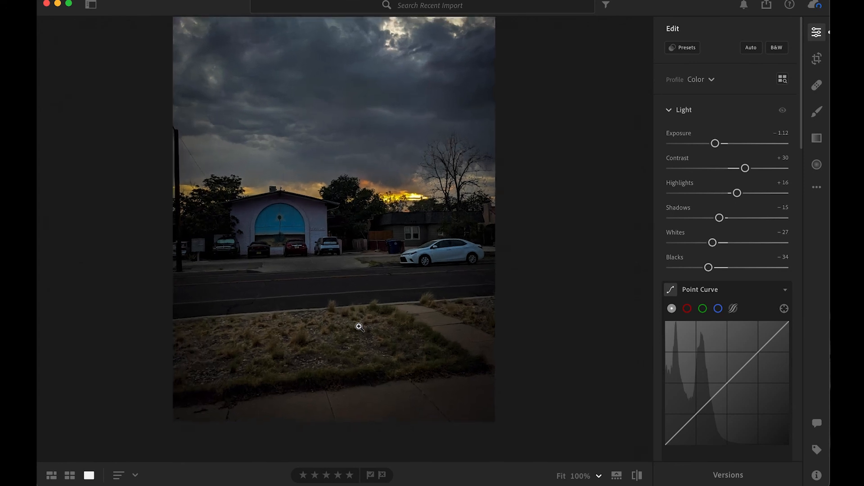
{"action": "scroll", "coordinate": [359, 327], "scroll_direction": "down", "scroll_amount": 3}
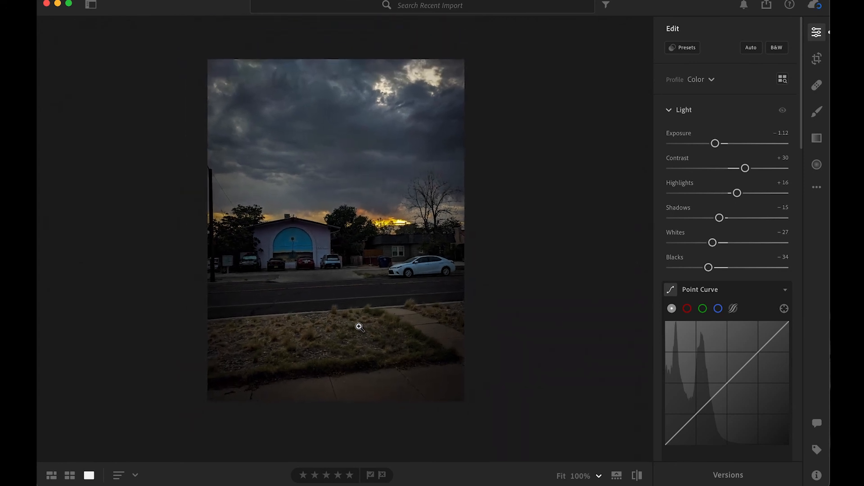
{"action": "left_click", "coordinate": [426, 196]}
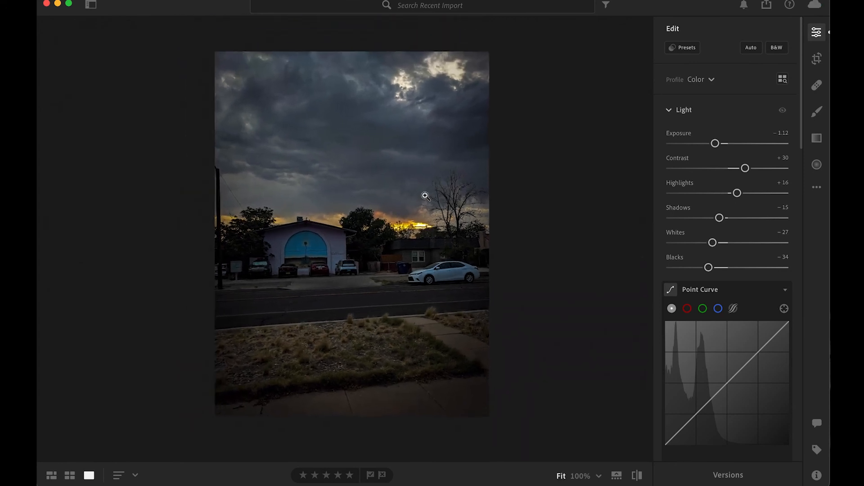
{"action": "left_click", "coordinate": [590, 192]}
{"action": "key", "text": "g"}
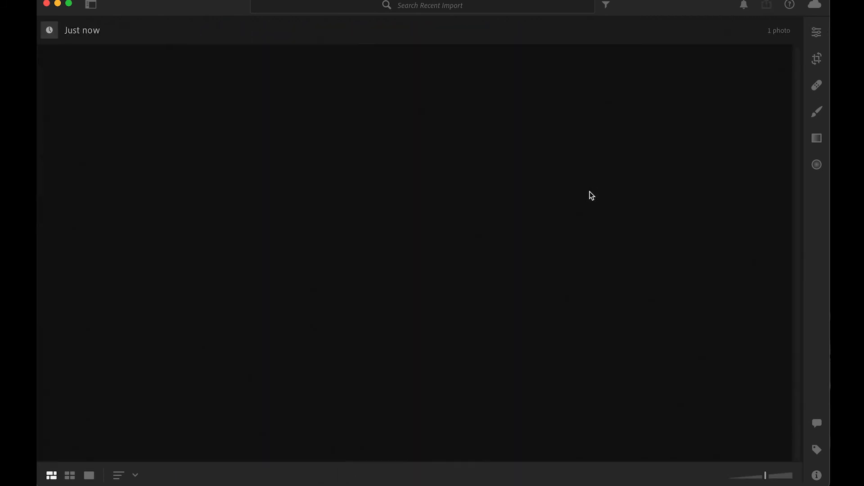
{"action": "double_click", "coordinate": [96, 106]}
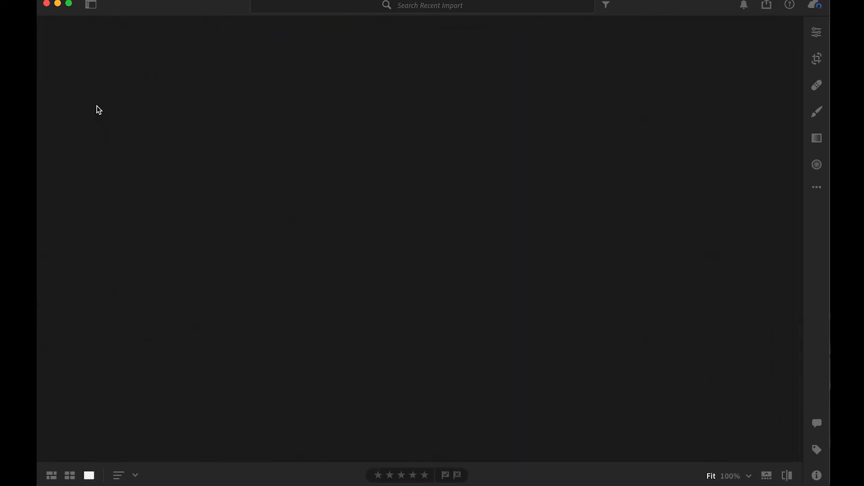
{"action": "left_click", "coordinate": [391, 203]}
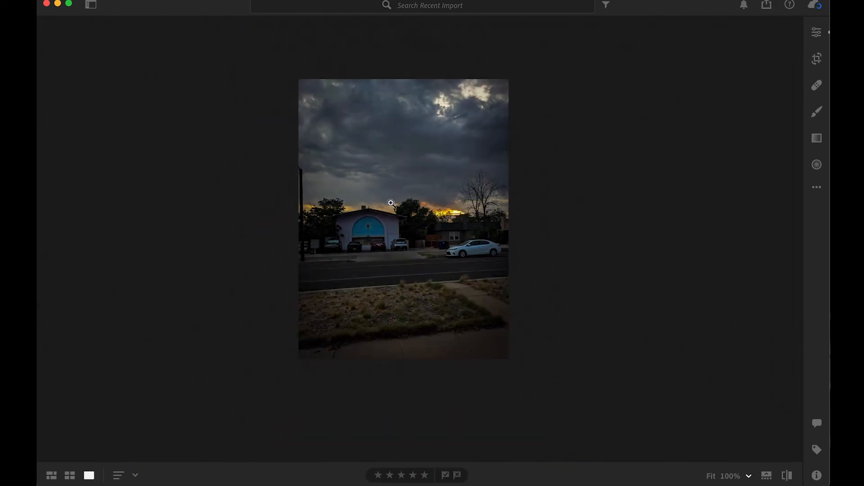
{"action": "scroll", "coordinate": [427, 197], "scroll_direction": "up", "scroll_amount": 3}
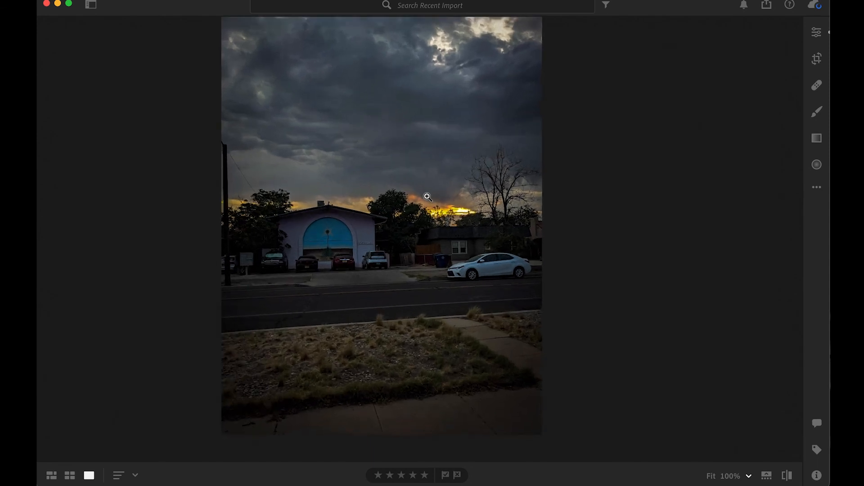
{"action": "scroll", "coordinate": [427, 197], "scroll_direction": "down", "scroll_amount": 5}
{"action": "scroll", "coordinate": [430, 198], "scroll_direction": "up", "scroll_amount": 2}
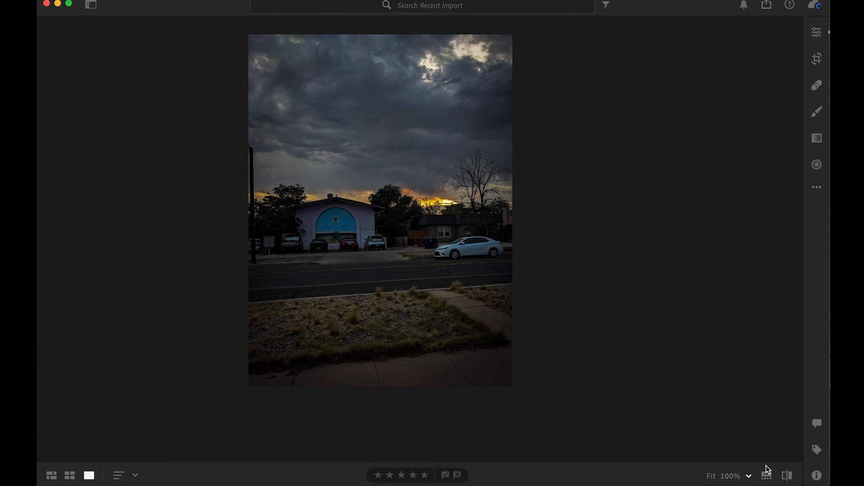
Compare the edited street photo with its original several times, ending on the edited version
{"action": "left_click", "coordinate": [787, 476]}
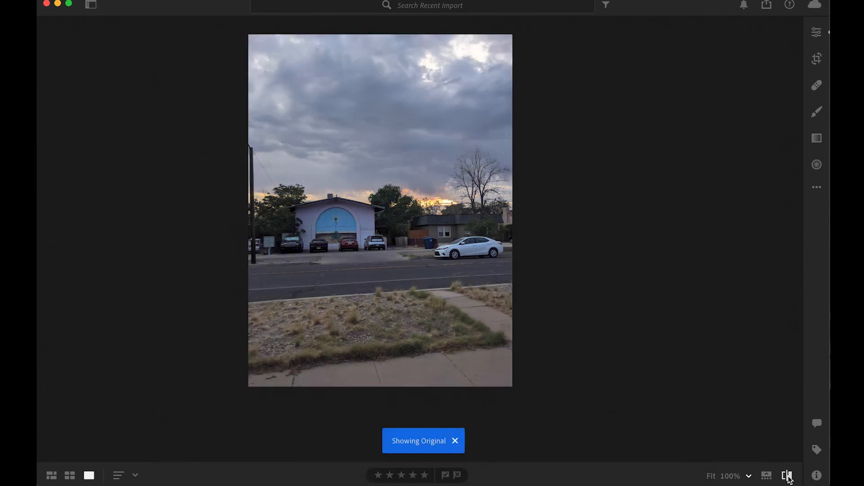
{"action": "left_click", "coordinate": [787, 476]}
{"action": "left_click", "coordinate": [786, 476]}
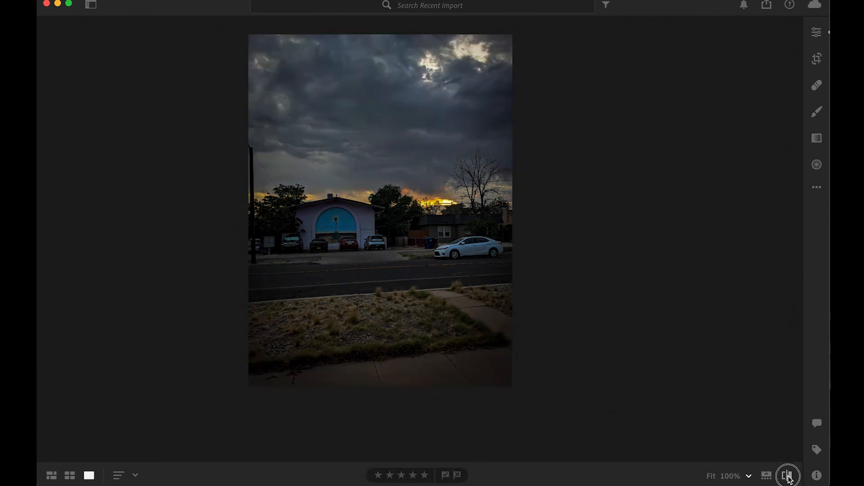
{"action": "left_click", "coordinate": [787, 476]}
{"action": "left_click", "coordinate": [787, 476]}
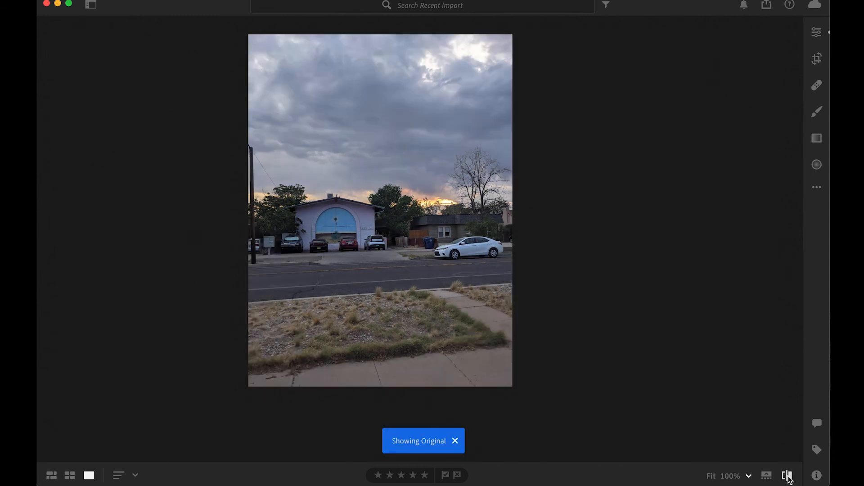
{"action": "left_click", "coordinate": [787, 476]}
{"action": "left_click", "coordinate": [787, 476]}
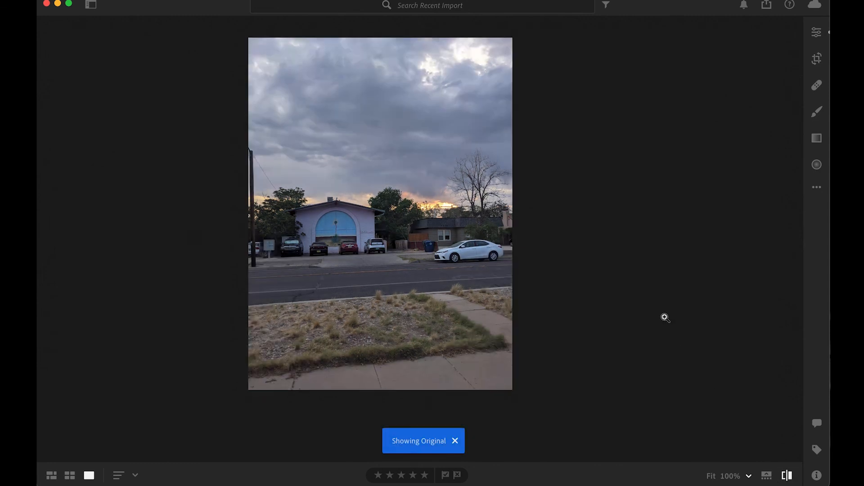
{"action": "left_click", "coordinate": [787, 476]}
{"action": "left_click", "coordinate": [786, 476]}
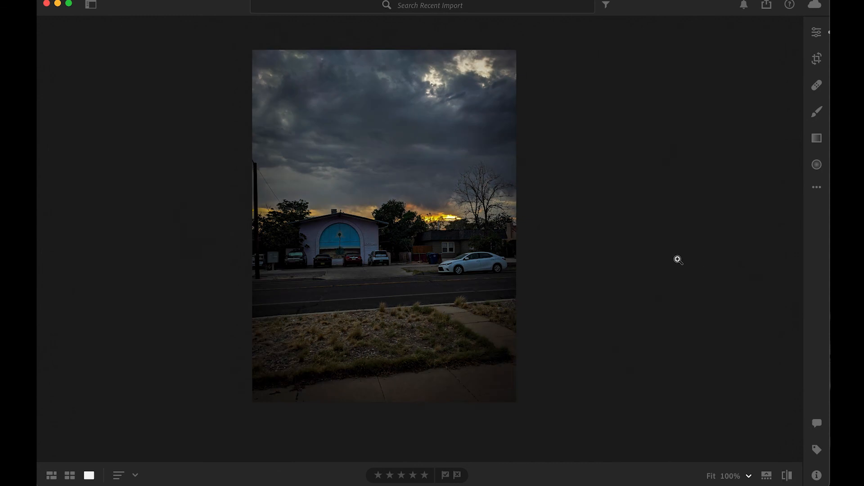
View the export and share options for the edited street photo
{"action": "left_click", "coordinate": [766, 7]}
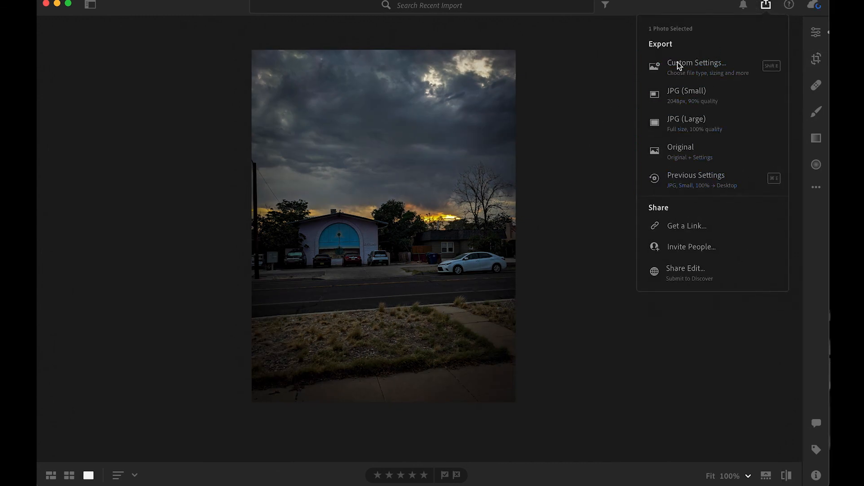
{"action": "left_click", "coordinate": [590, 237]}
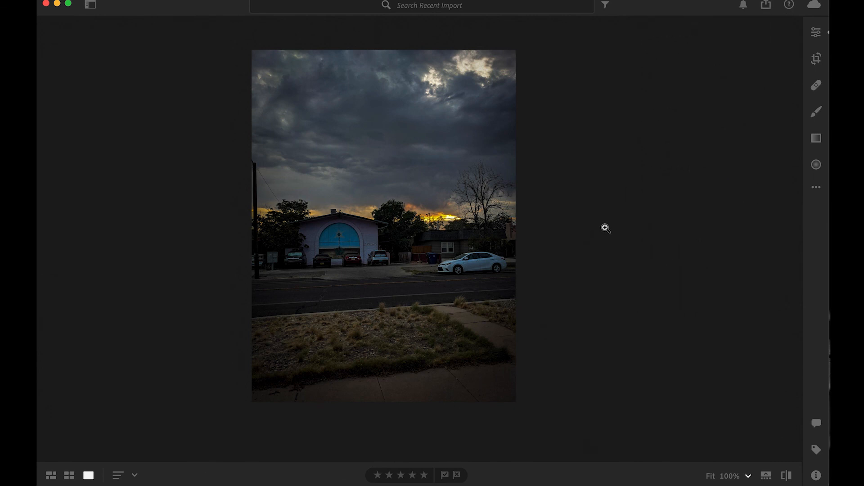